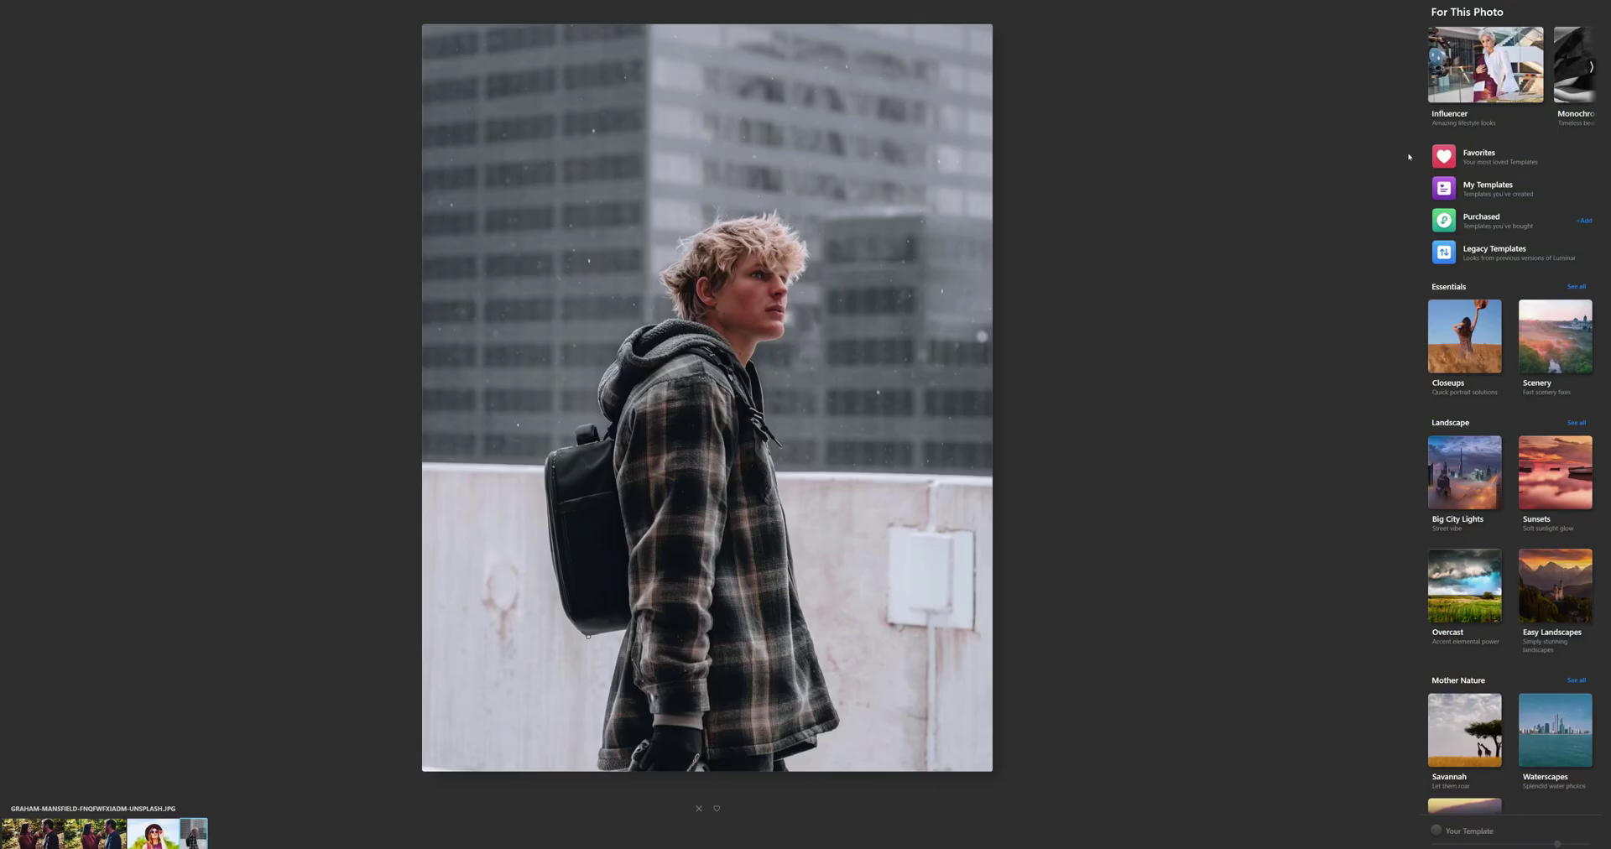
# Apply the Cozy Den template to the portrait and raise Smart Contrast to 44.
pyautogui.click(1485, 64)
pyautogui.click(1472, 164)
pyautogui.click(1480, 203)
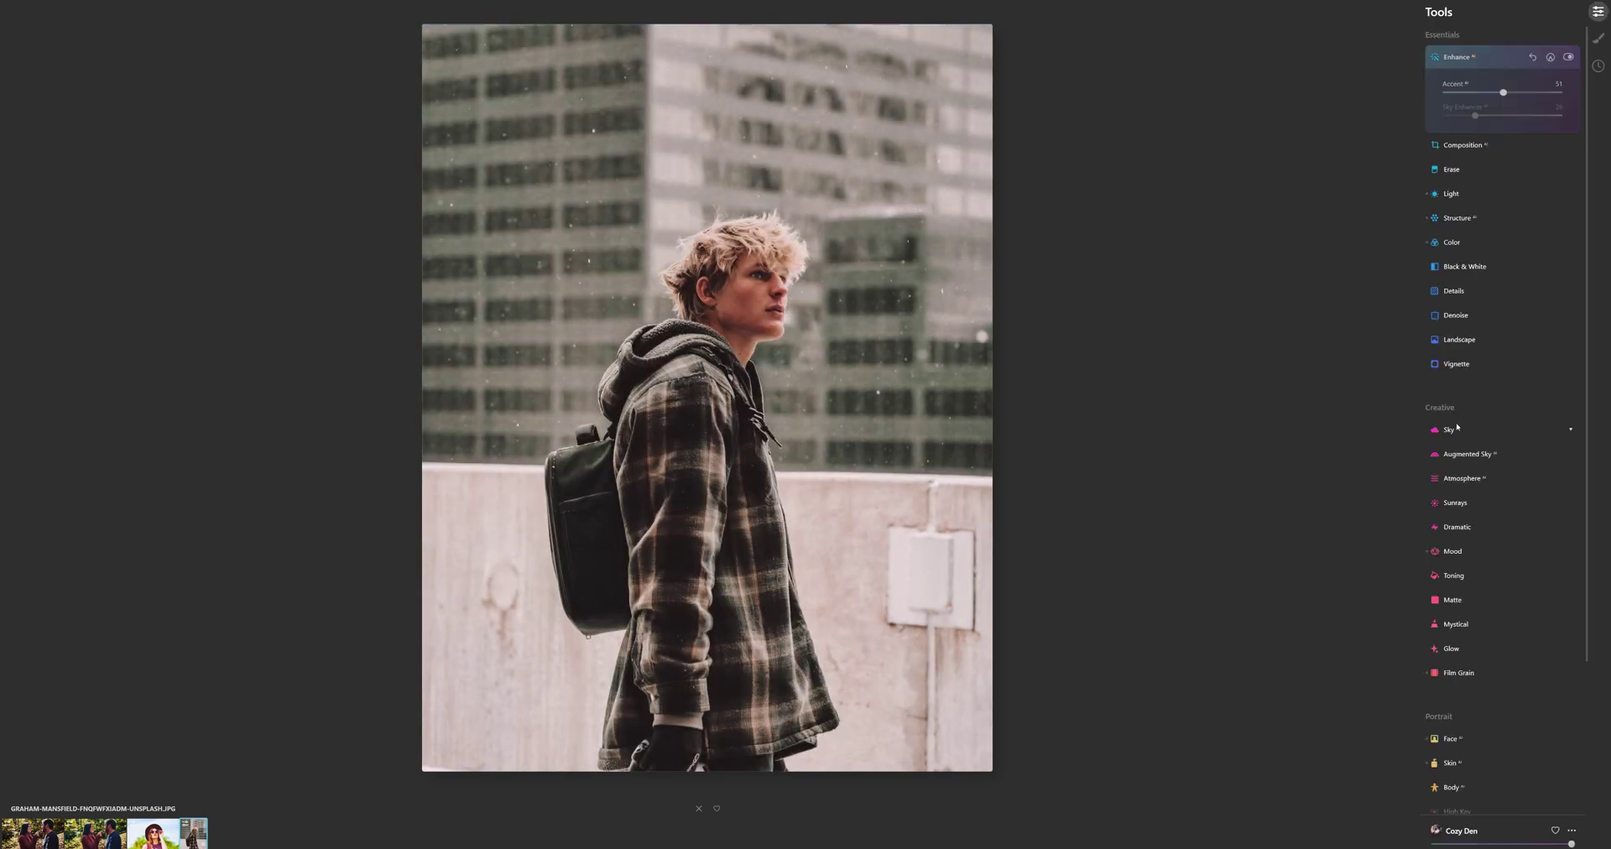
pyautogui.moveTo(1505, 270); pyautogui.dragTo(1531, 271)
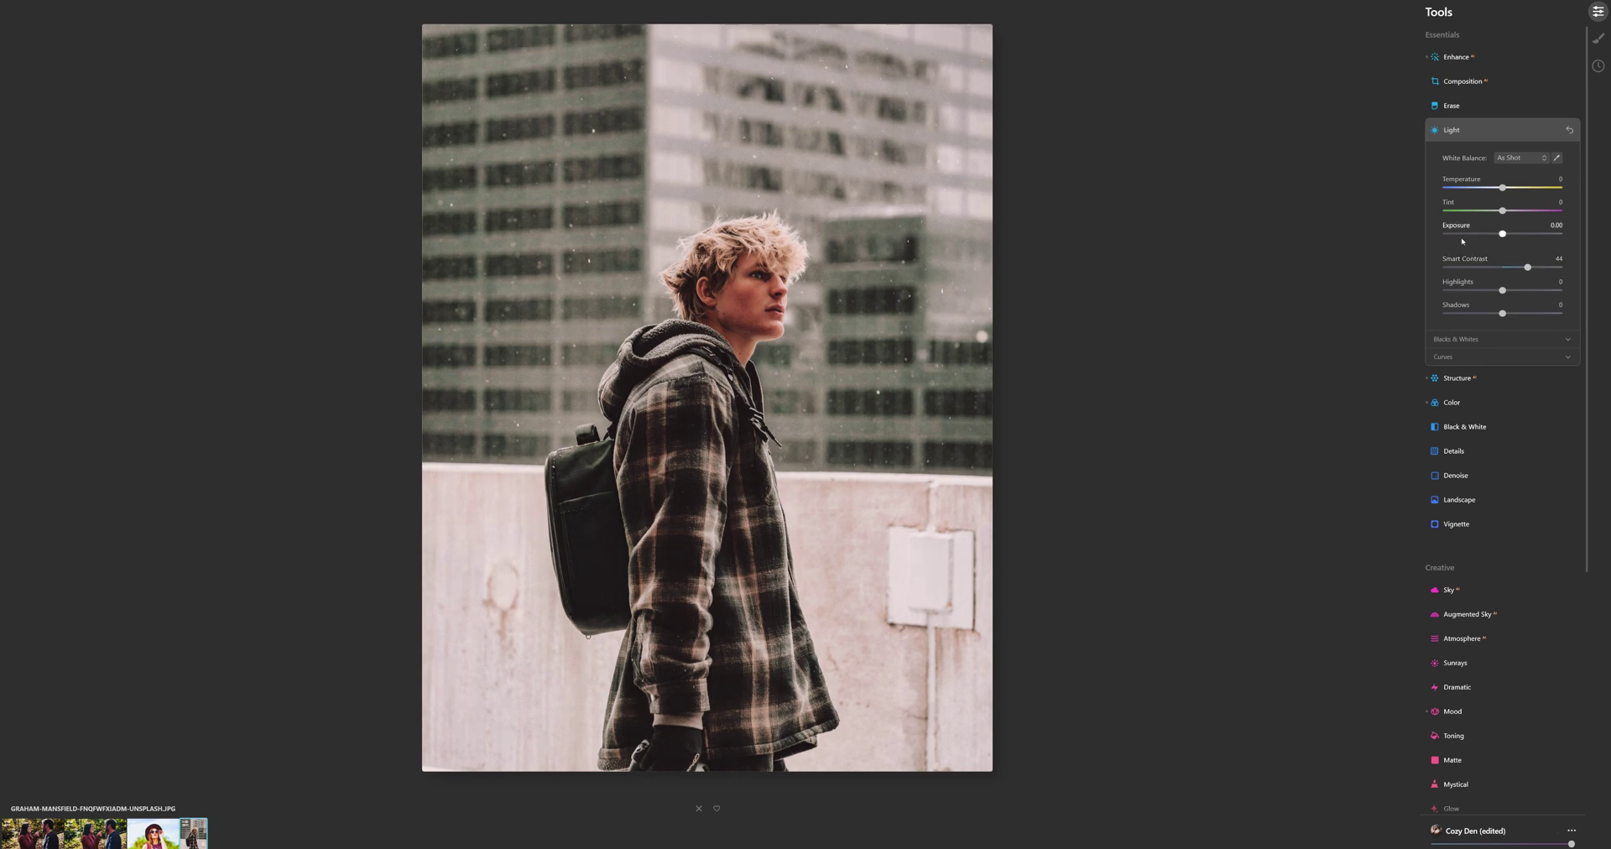
# Review the Enhance, Structure, Face and Vignette adjustment panels for the portrait.
pyautogui.click(1457, 57)
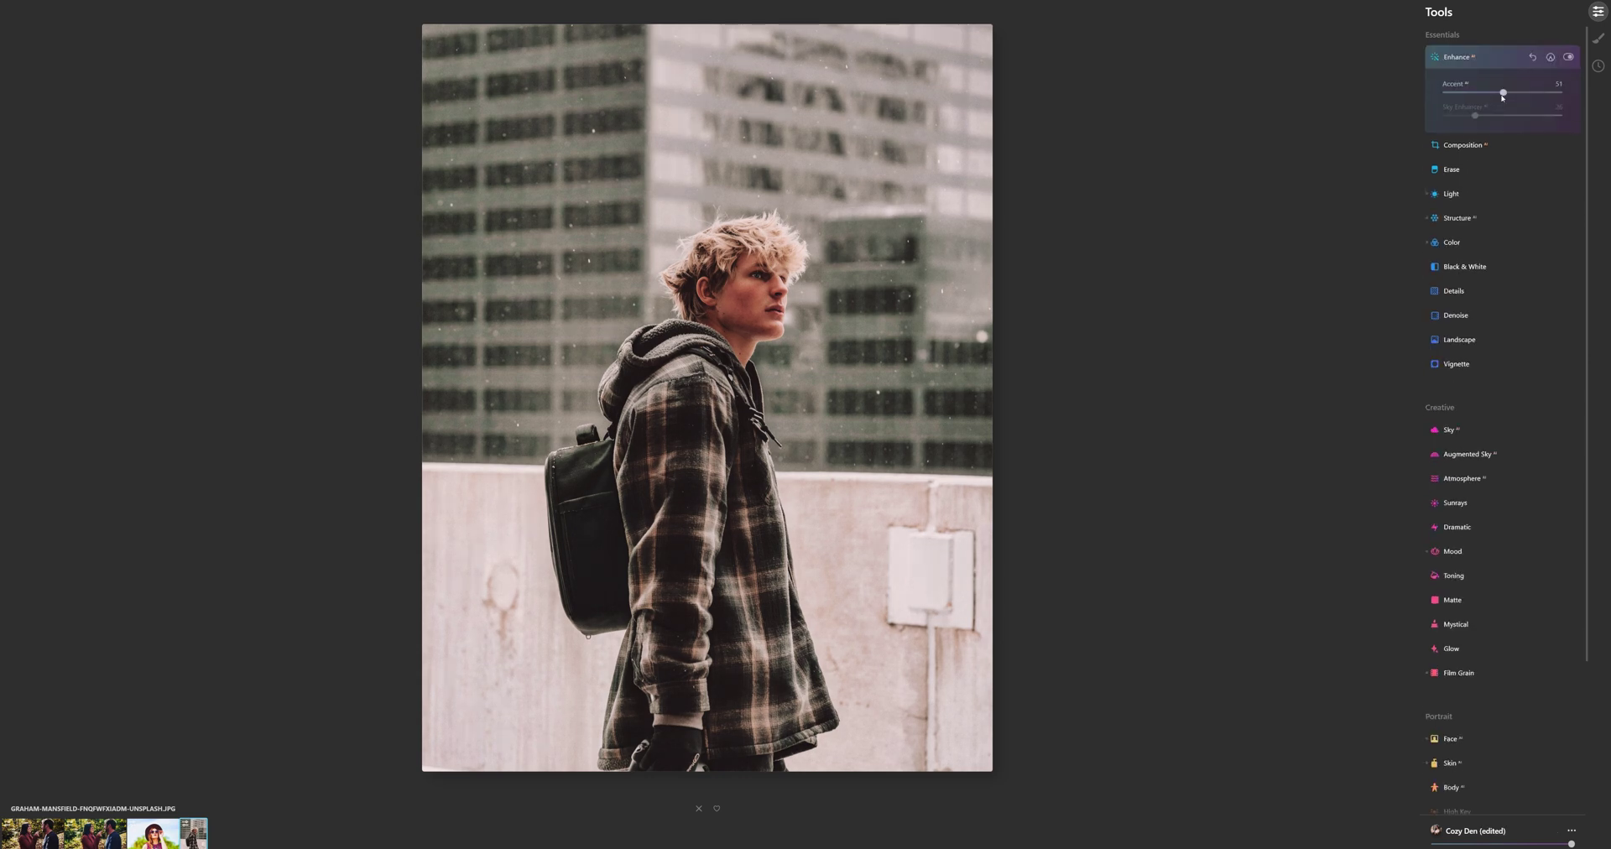
pyautogui.click(1458, 218)
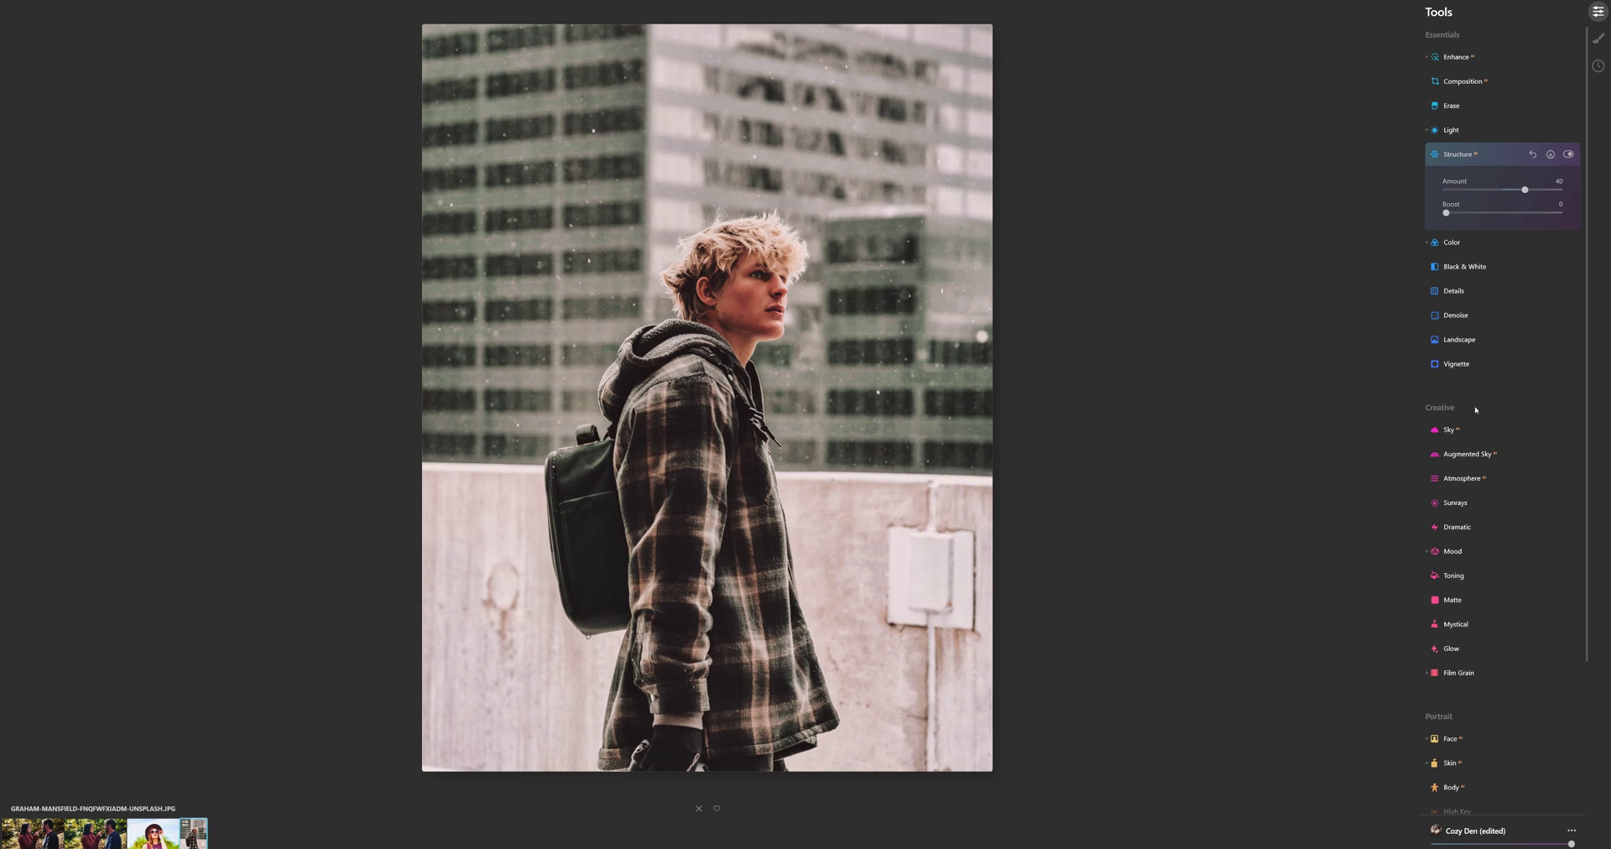
pyautogui.click(1452, 738)
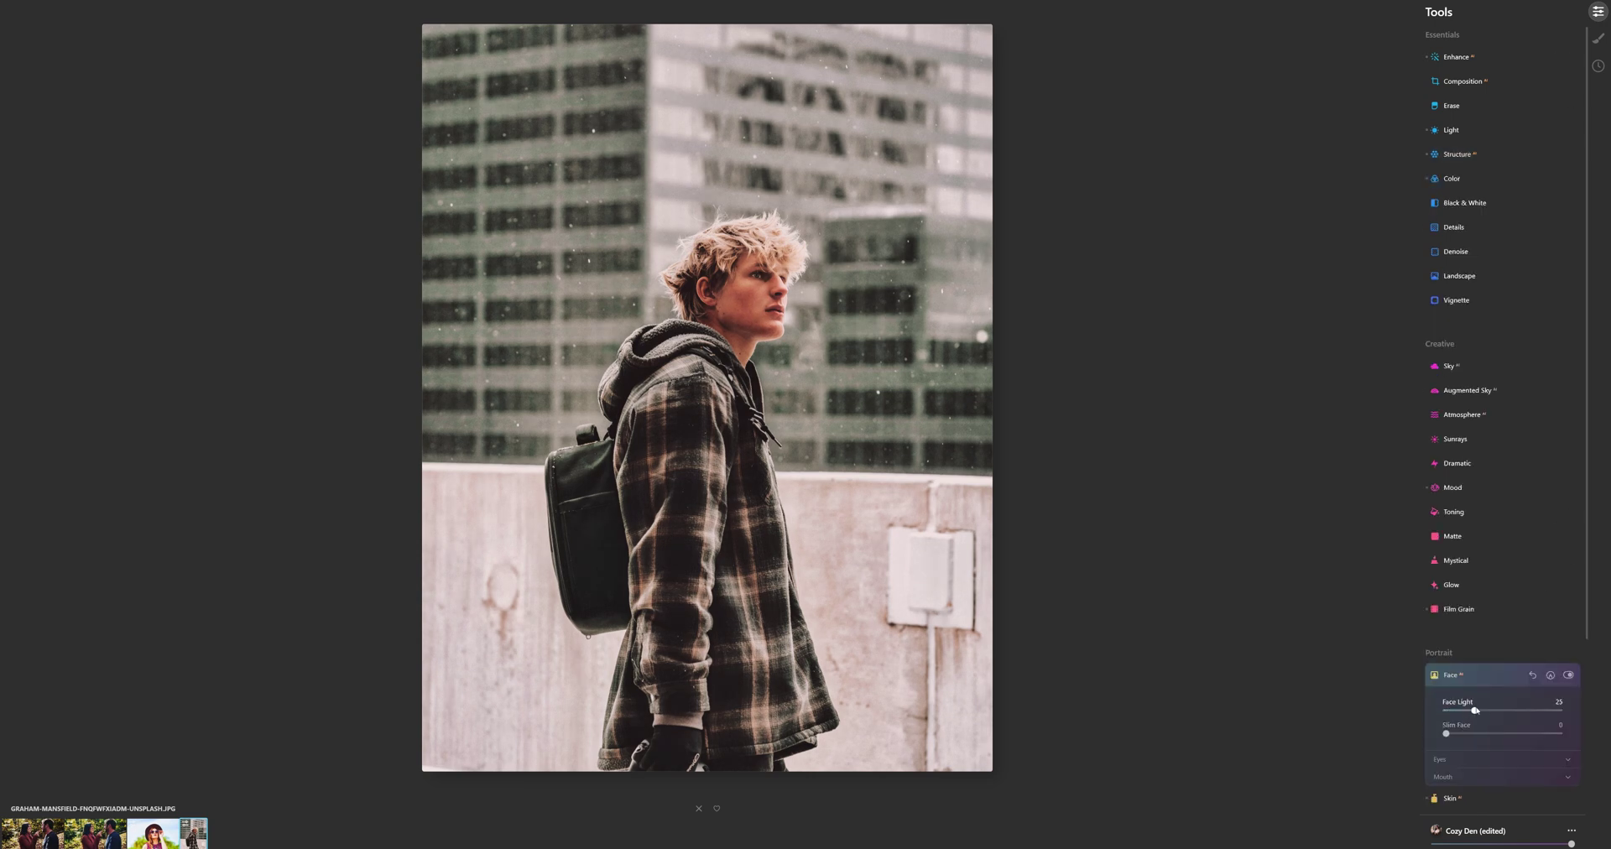
pyautogui.click(1461, 300)
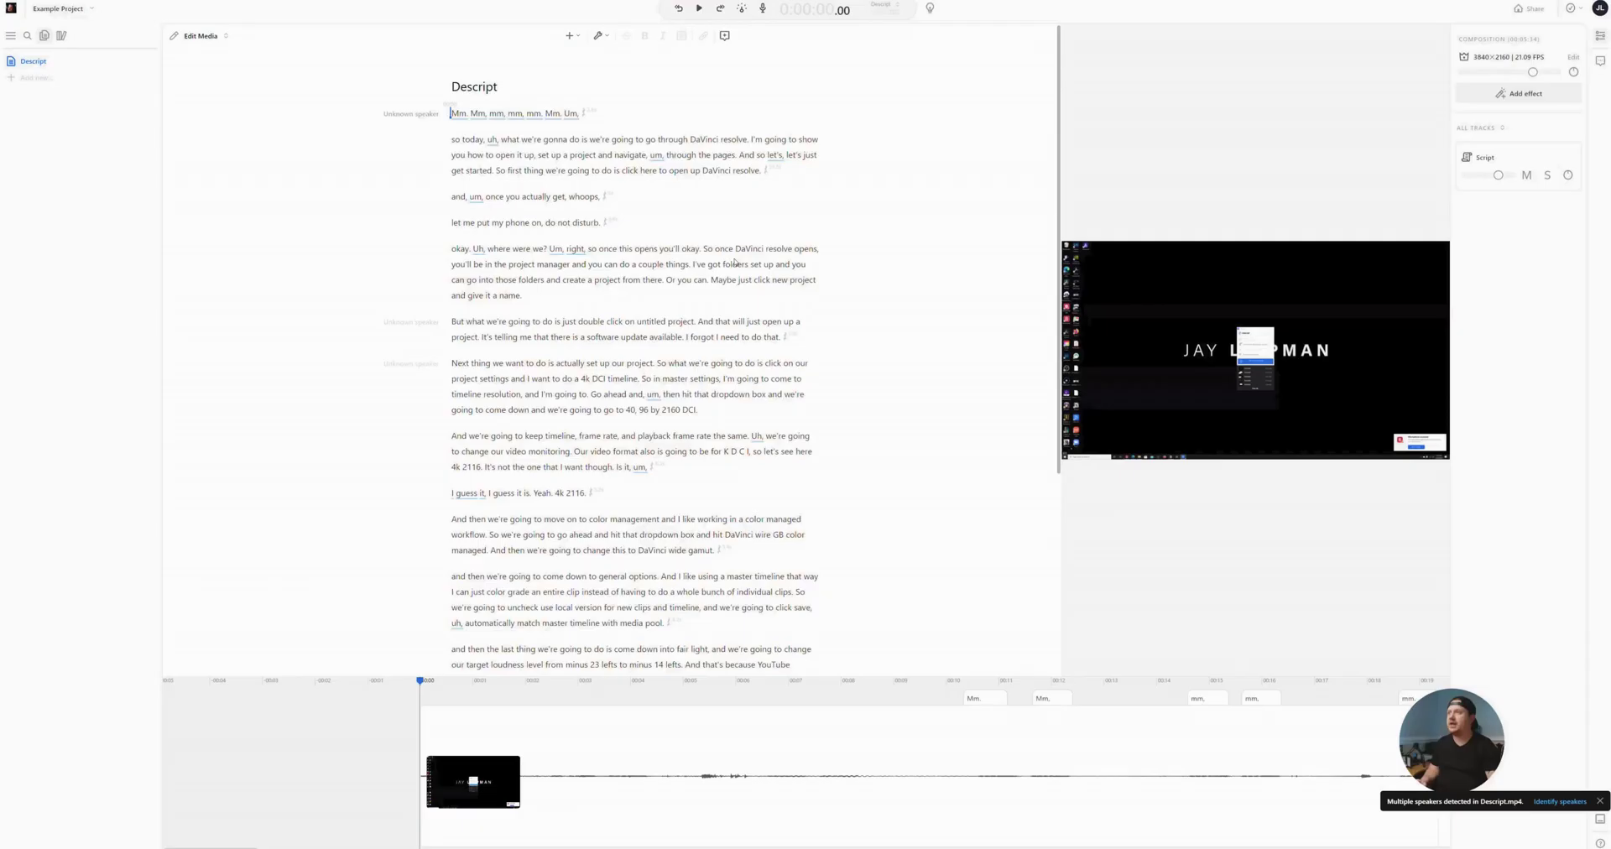
pyautogui.scroll(-5, 591, 428)
pyautogui.scroll(5, 601, 451)
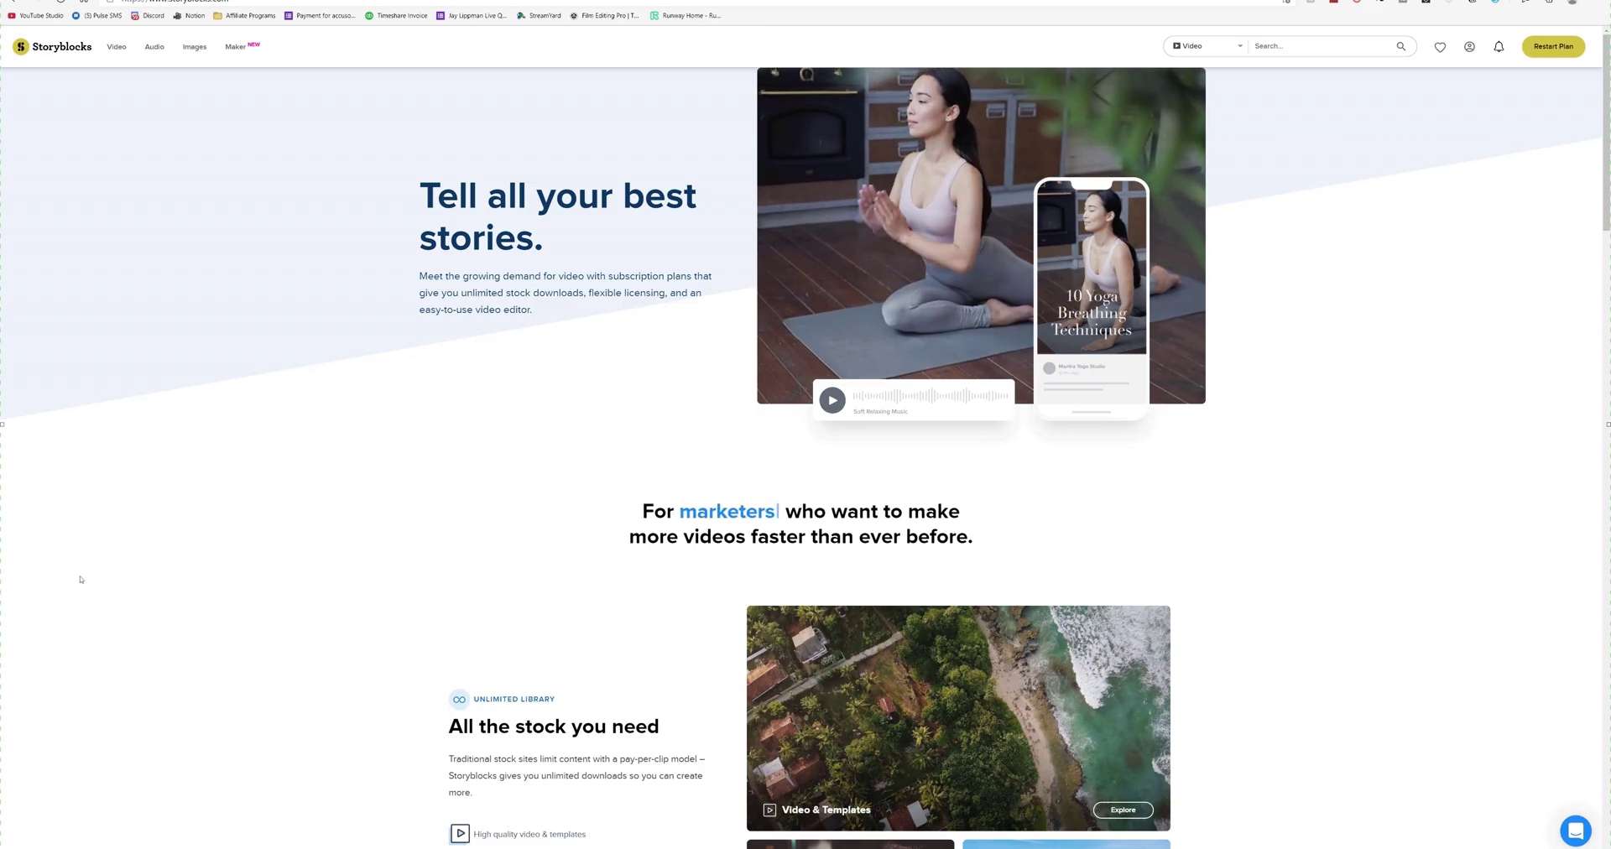
# Scroll down the Storyblocks homepage to browse its stock video offerings.
pyautogui.scroll(-15, 453, 183)
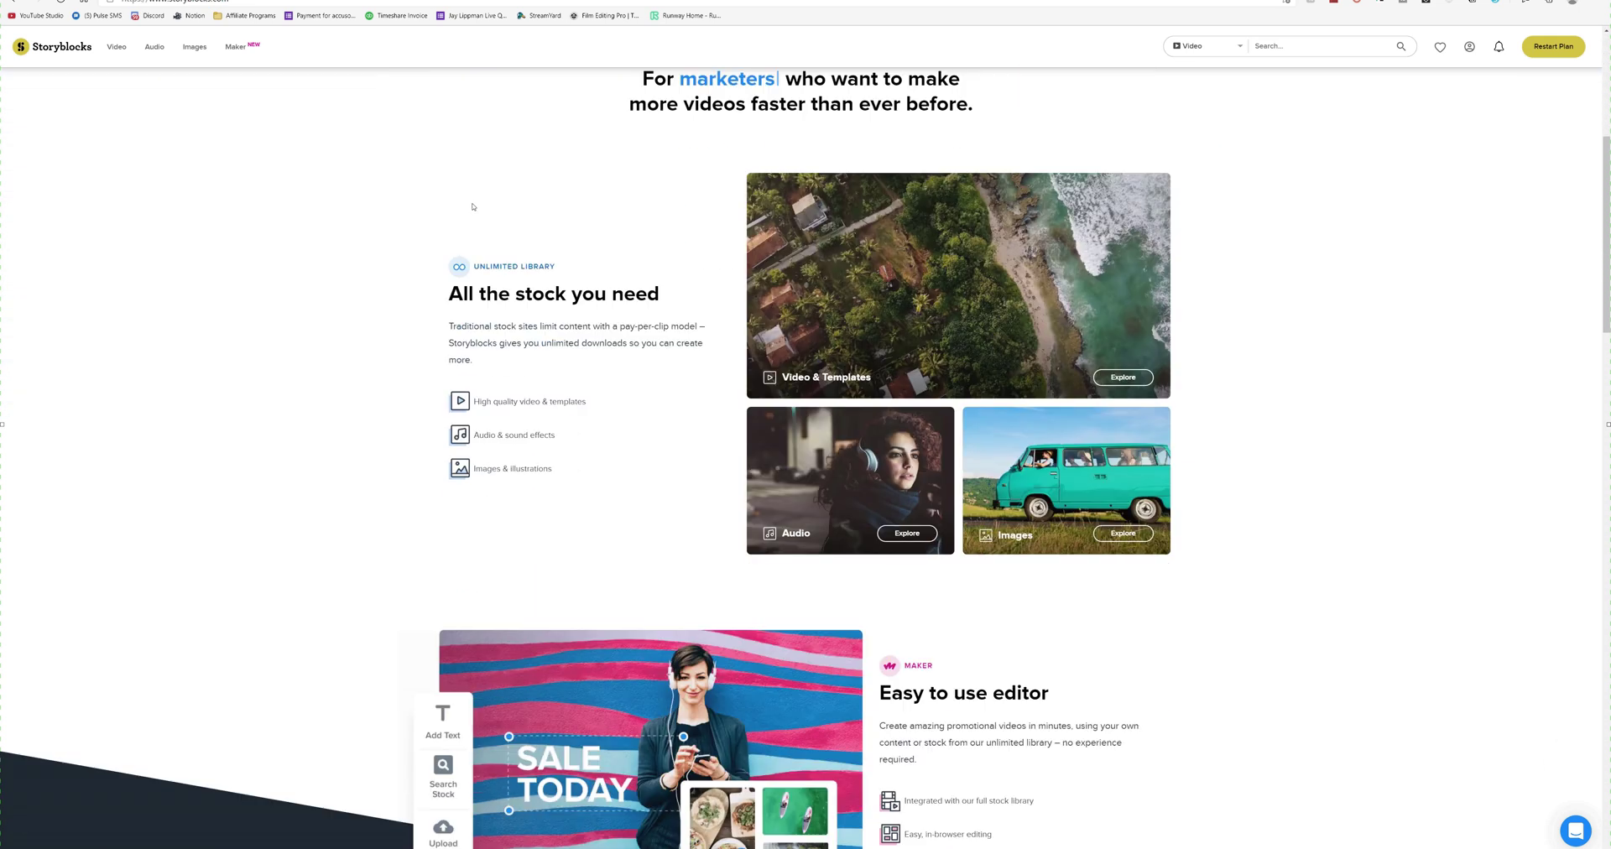
pyautogui.scroll(-10, 480, 215)
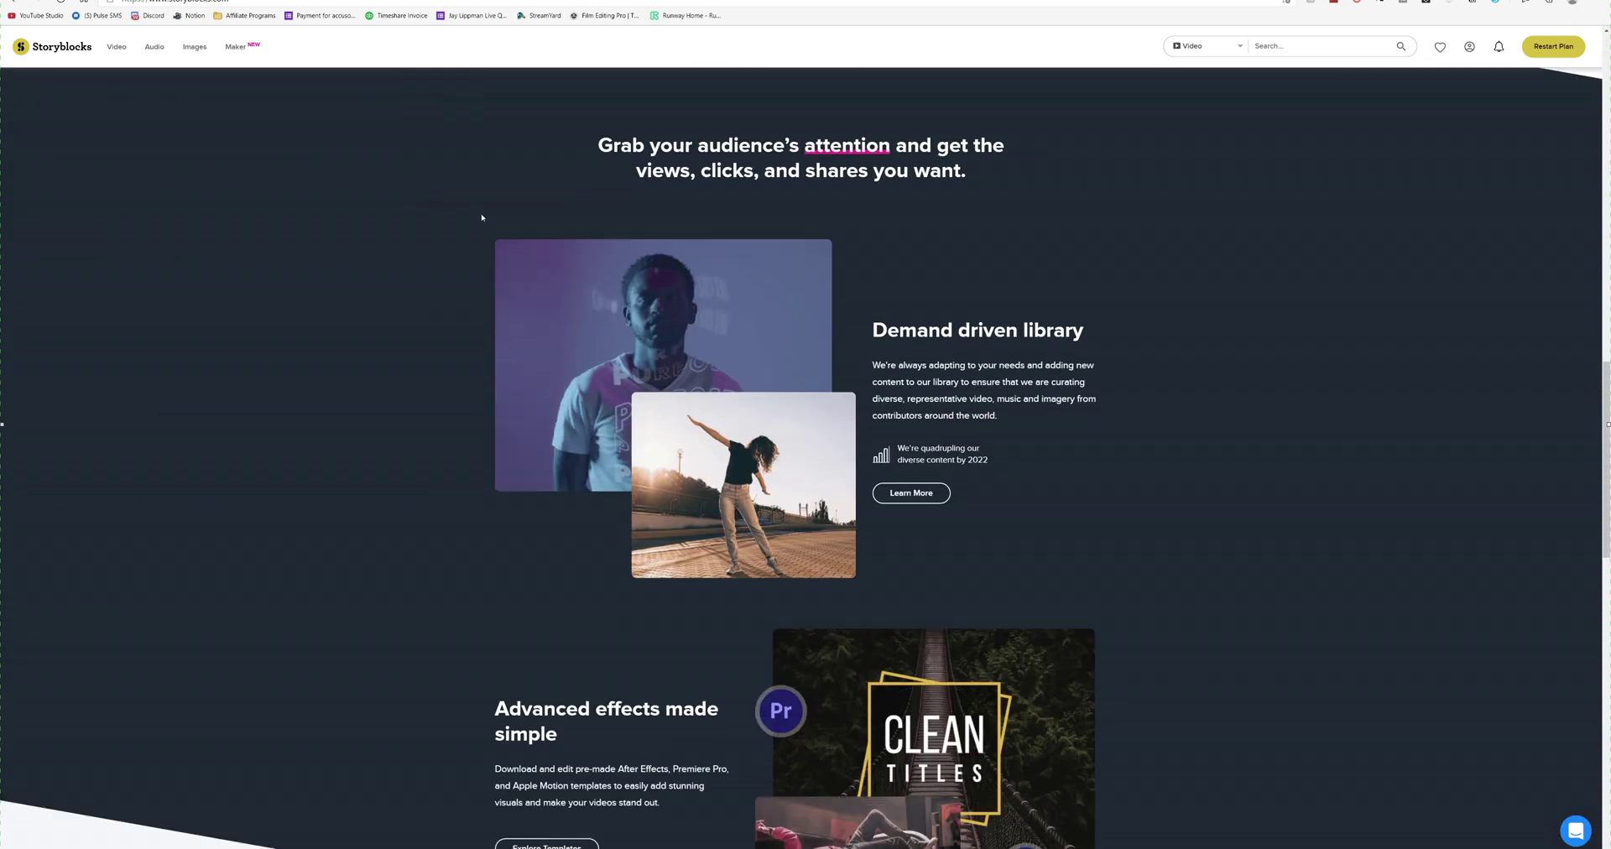
pyautogui.scroll(-7, 485, 222)
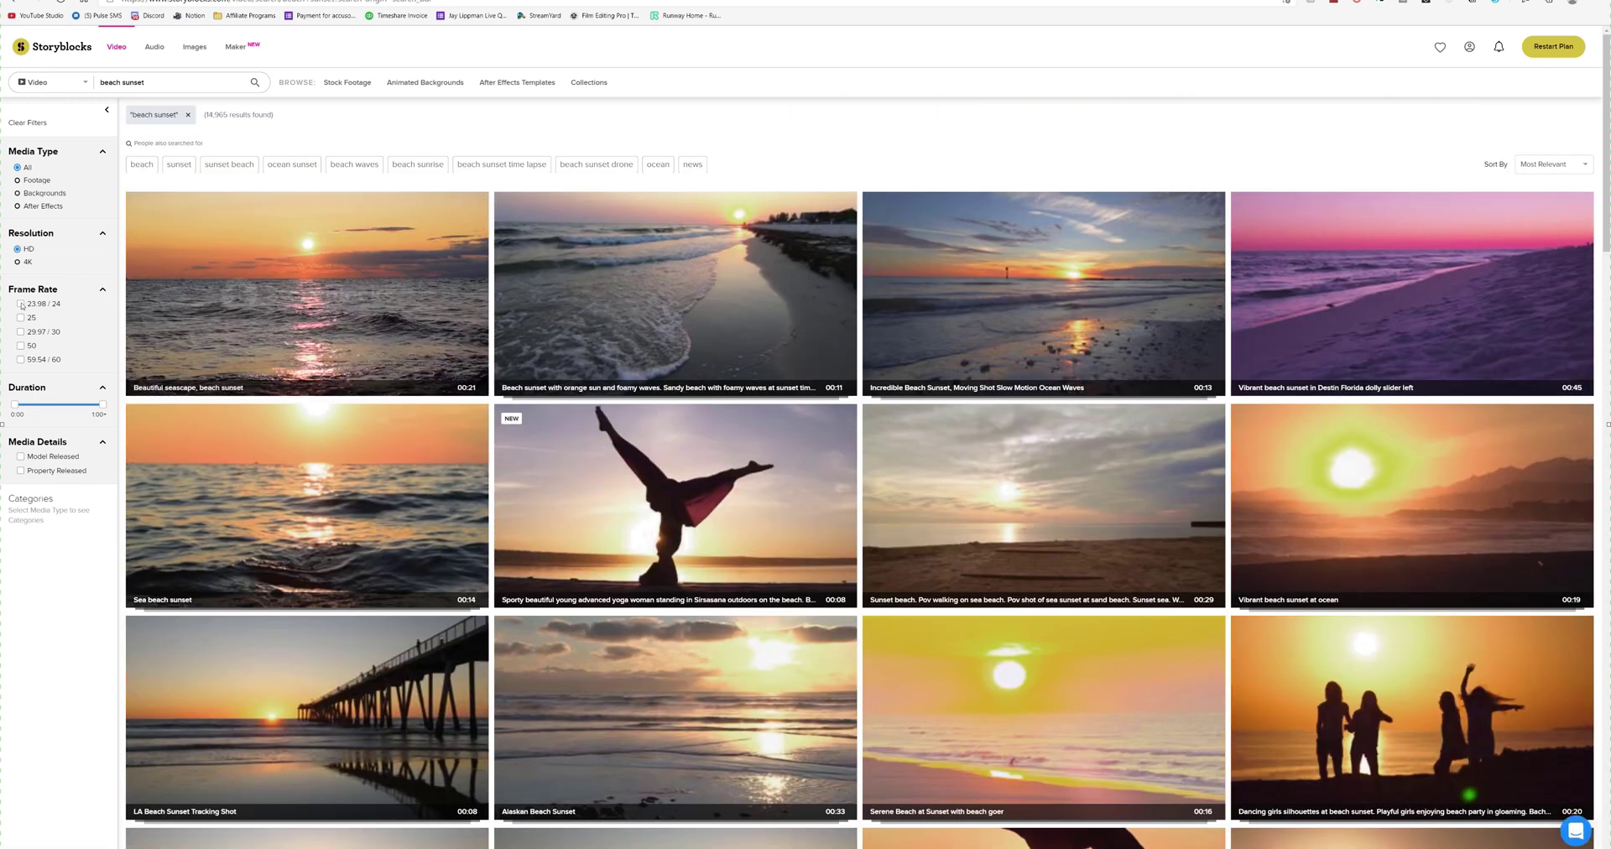
# Filter the beach sunset clips to 23.98 / 24 fps and 4K resolution, then browse the results.
pyautogui.click(21, 304)
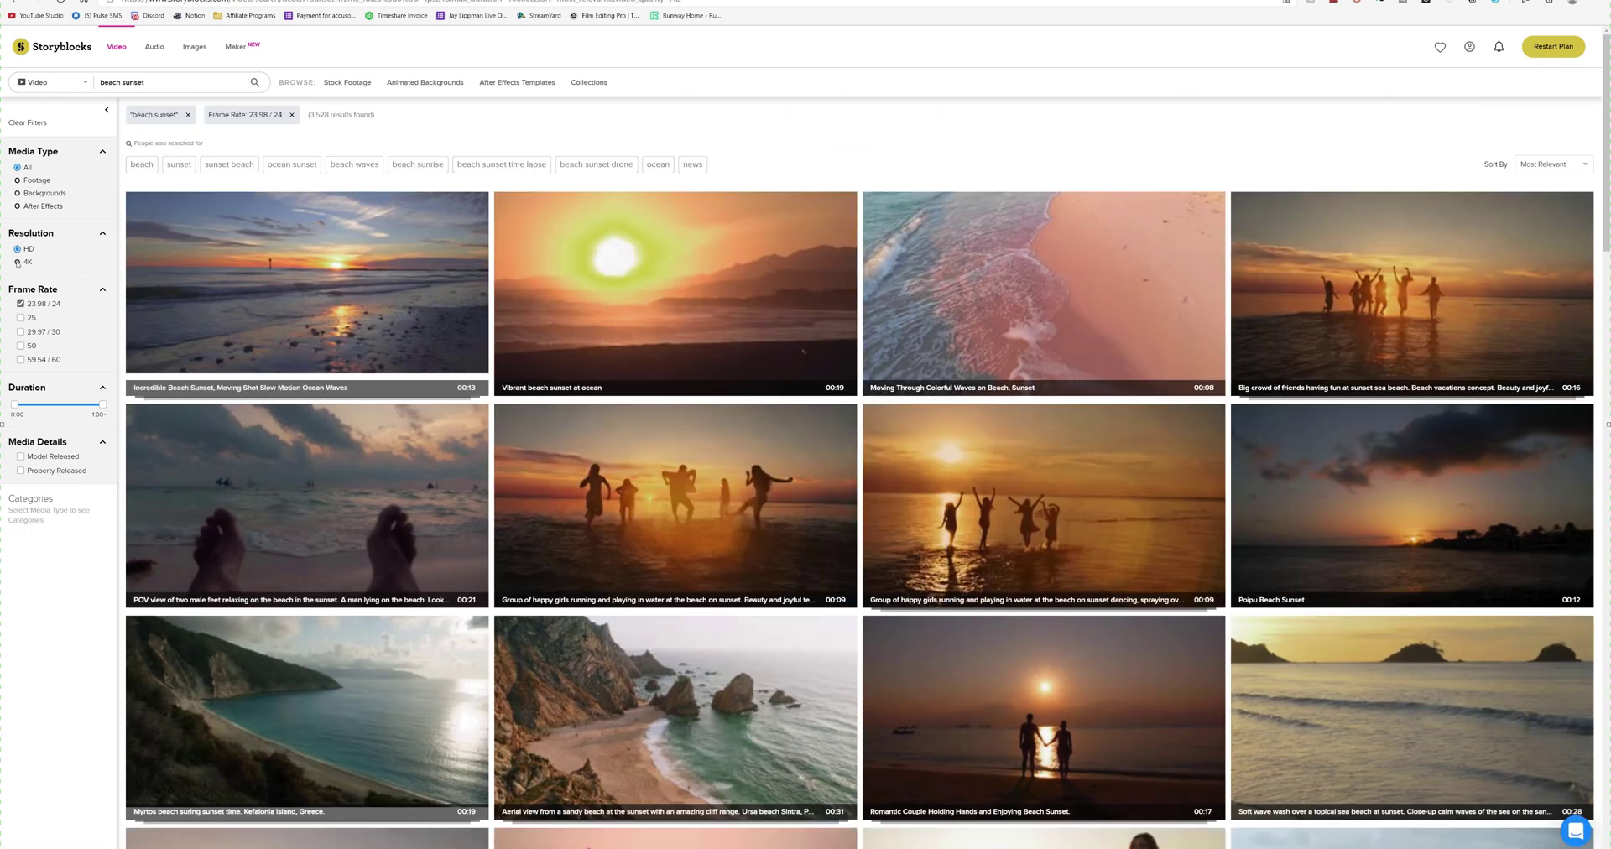
pyautogui.click(18, 262)
pyautogui.scroll(-7, 417, 258)
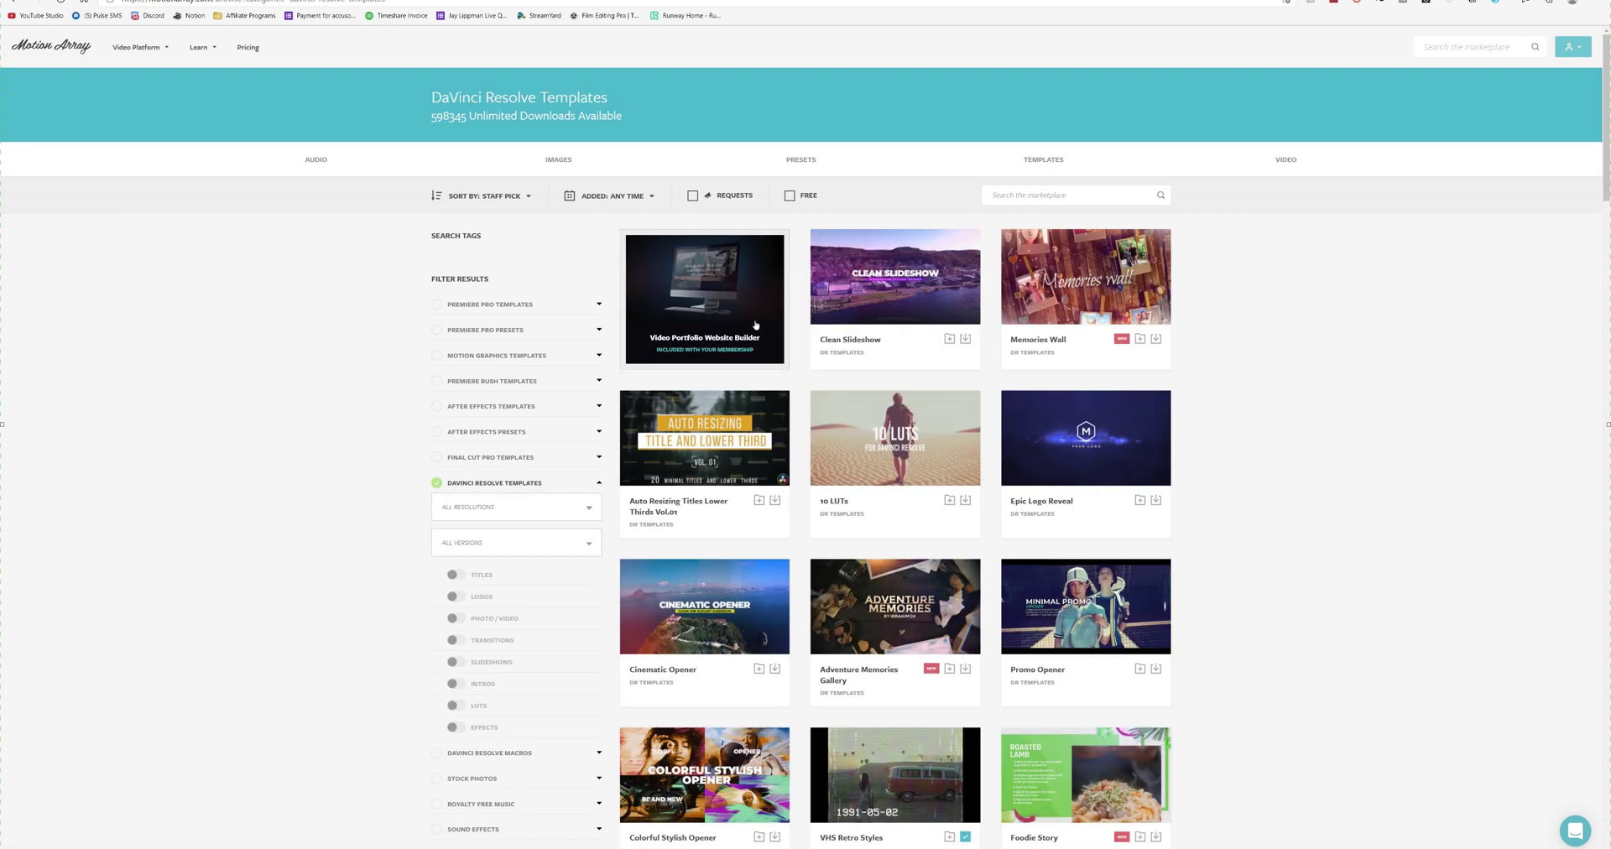
pyautogui.scroll(-5, 779, 313)
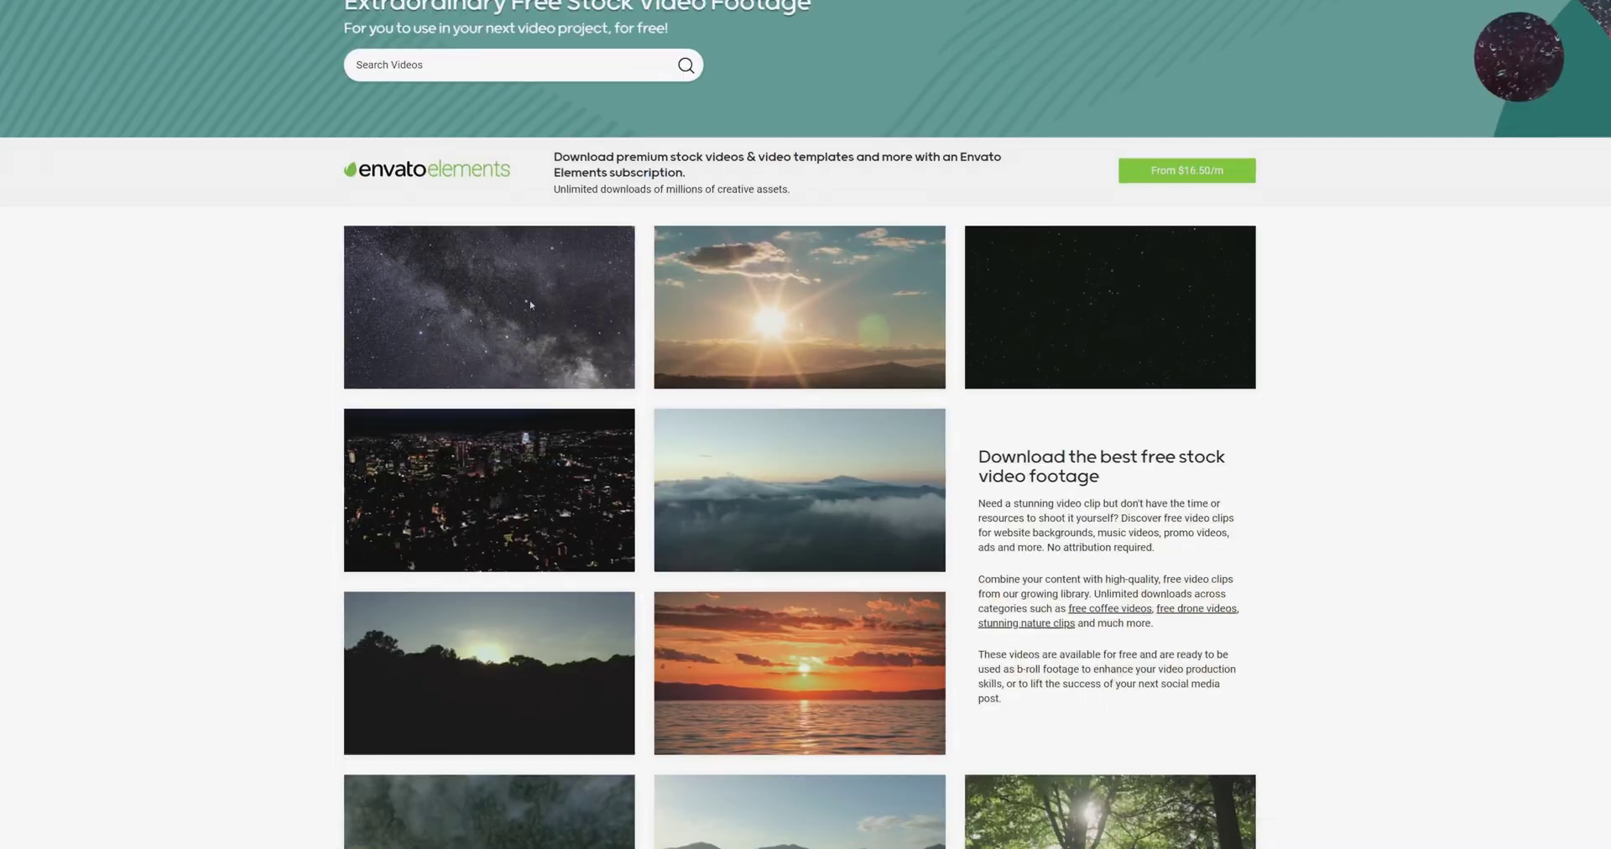
# Scroll through Mixkit's free sound-effects grid of animal roars, bird chirps and crowd applause.
pyautogui.scroll(-12, 538, 310)
pyautogui.scroll(-8, 538, 309)
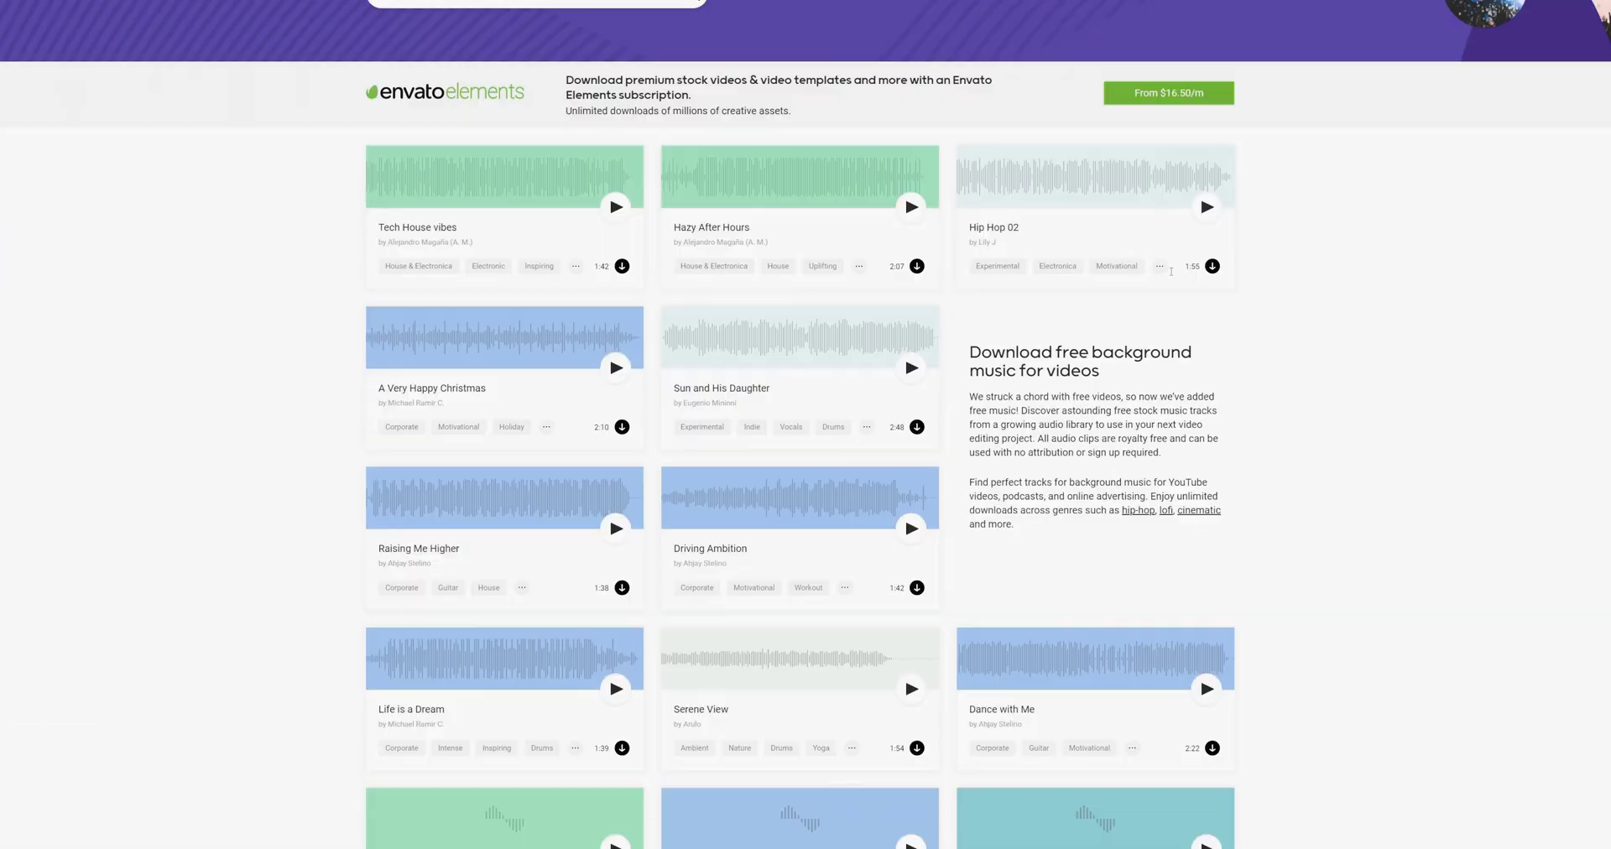
pyautogui.scroll(-4, 1280, 269)
pyautogui.scroll(-10, 1280, 270)
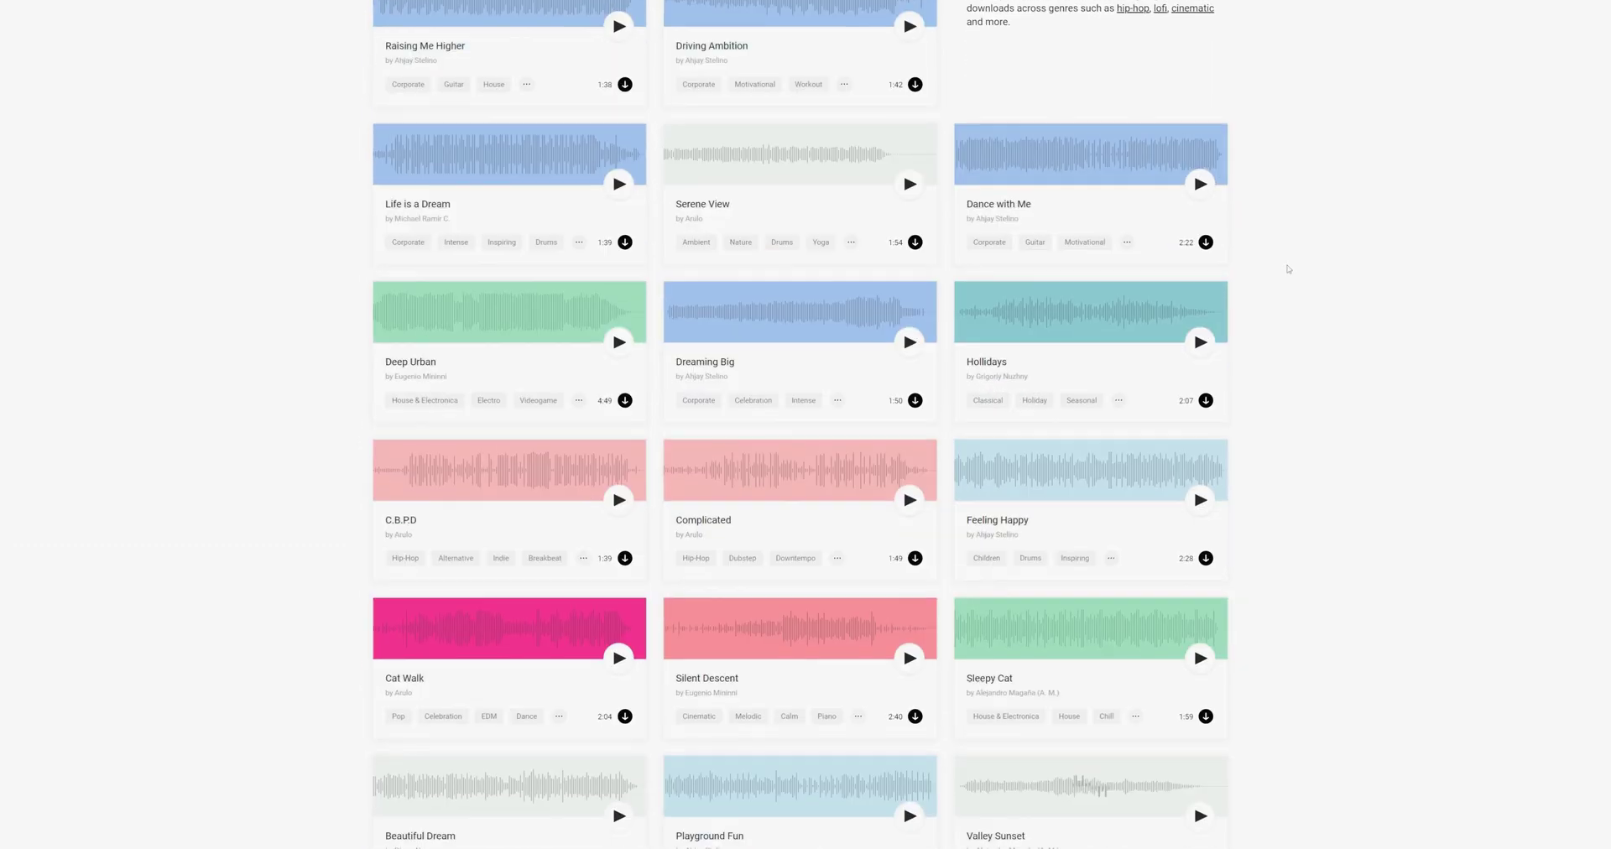
pyautogui.scroll(-1, 1283, 275)
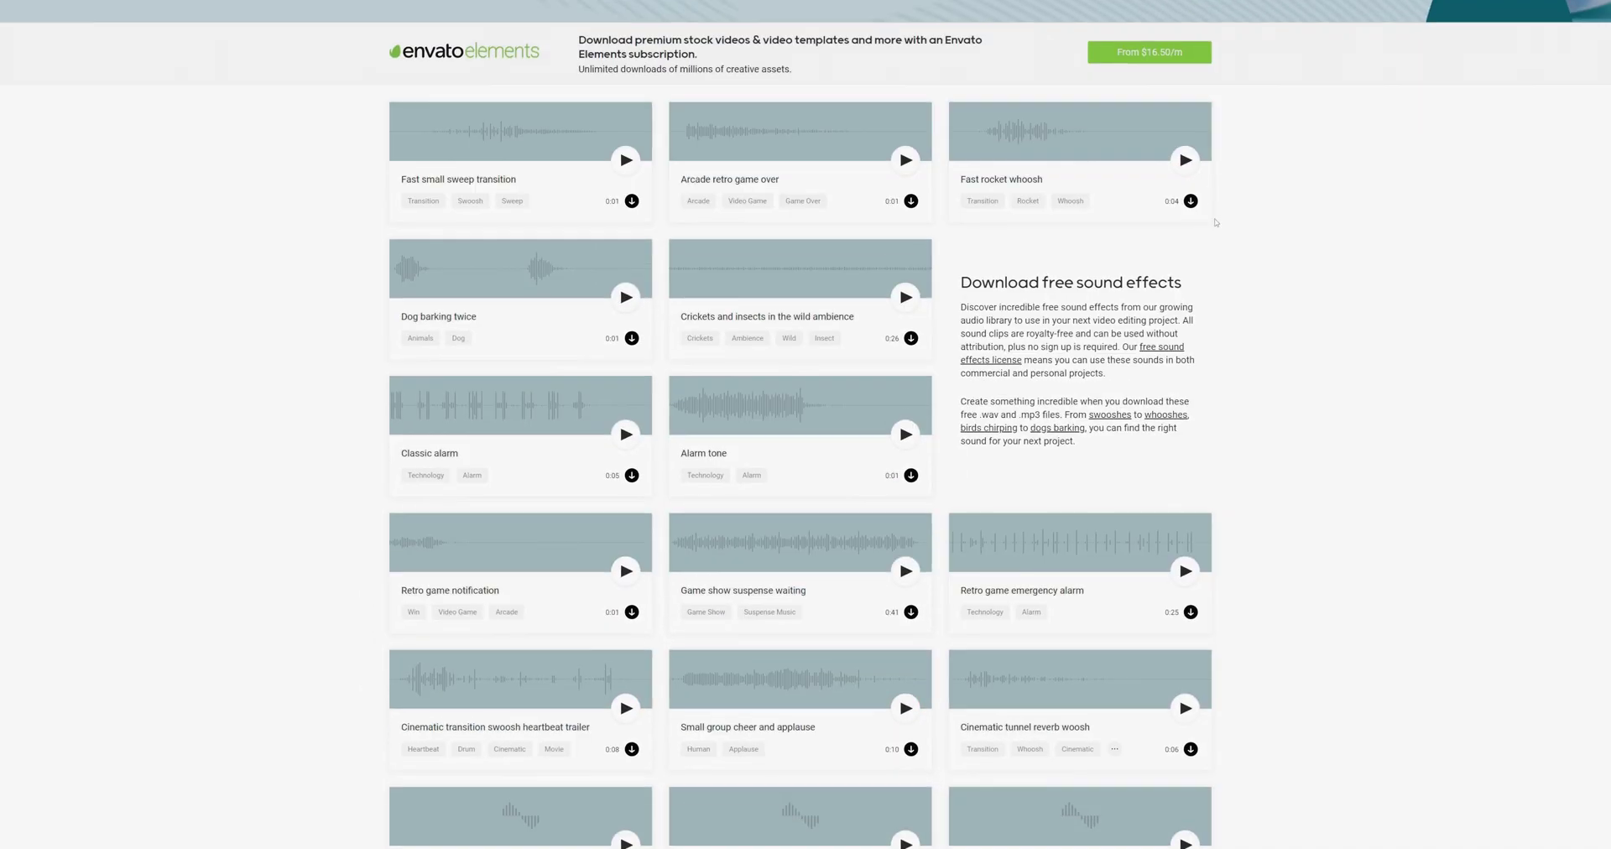
pyautogui.scroll(-4, 1271, 219)
pyautogui.scroll(-5, 1271, 219)
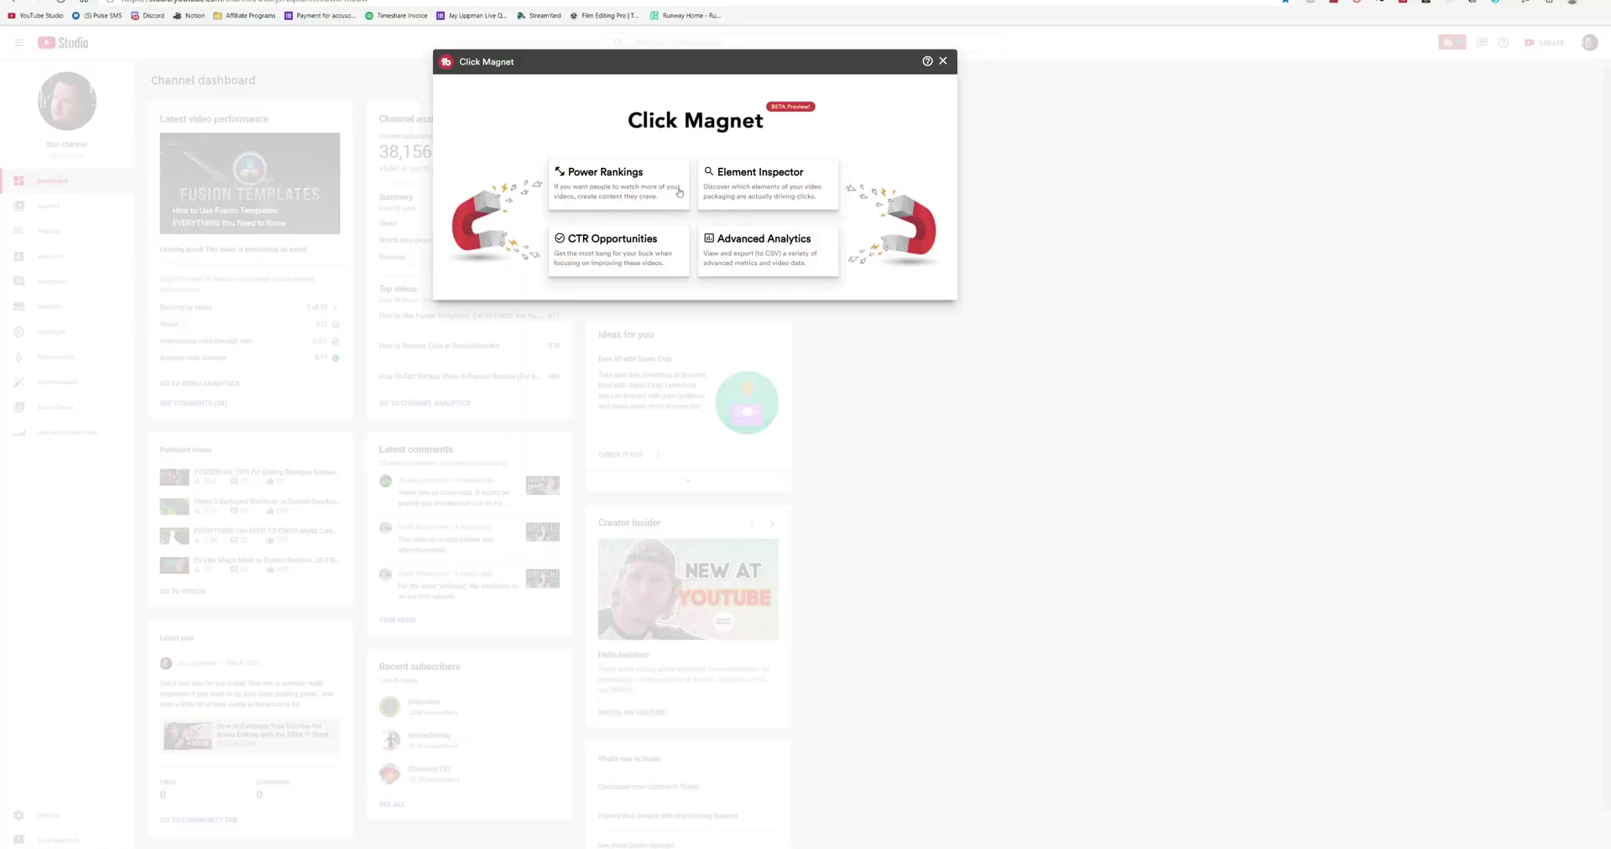
pyautogui.click(680, 193)
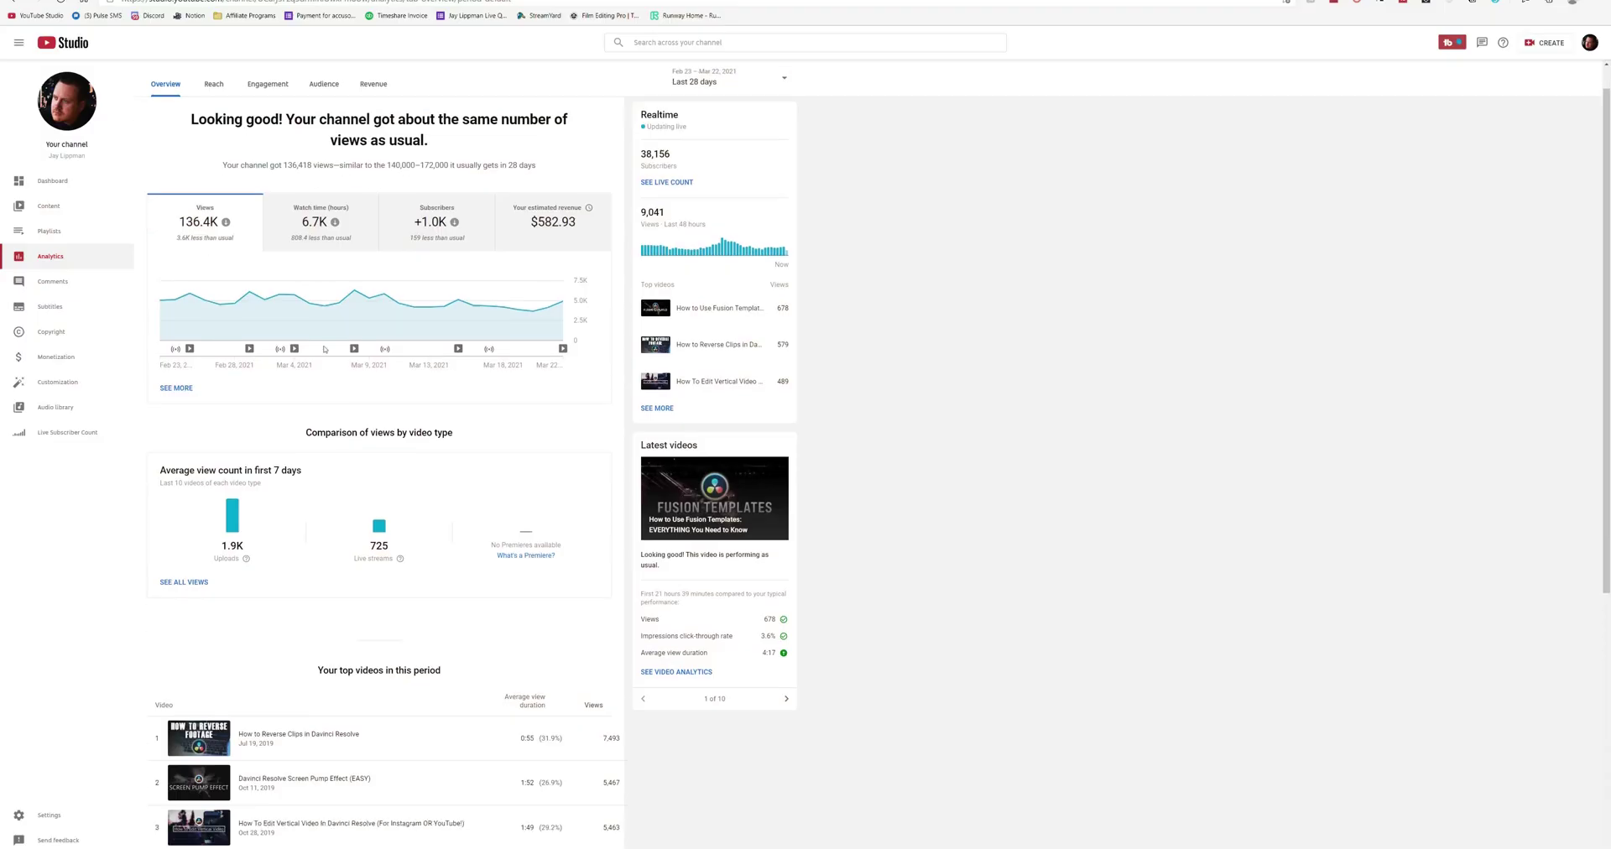
pyautogui.scroll(-5, 331, 353)
pyautogui.scroll(5, 316, 349)
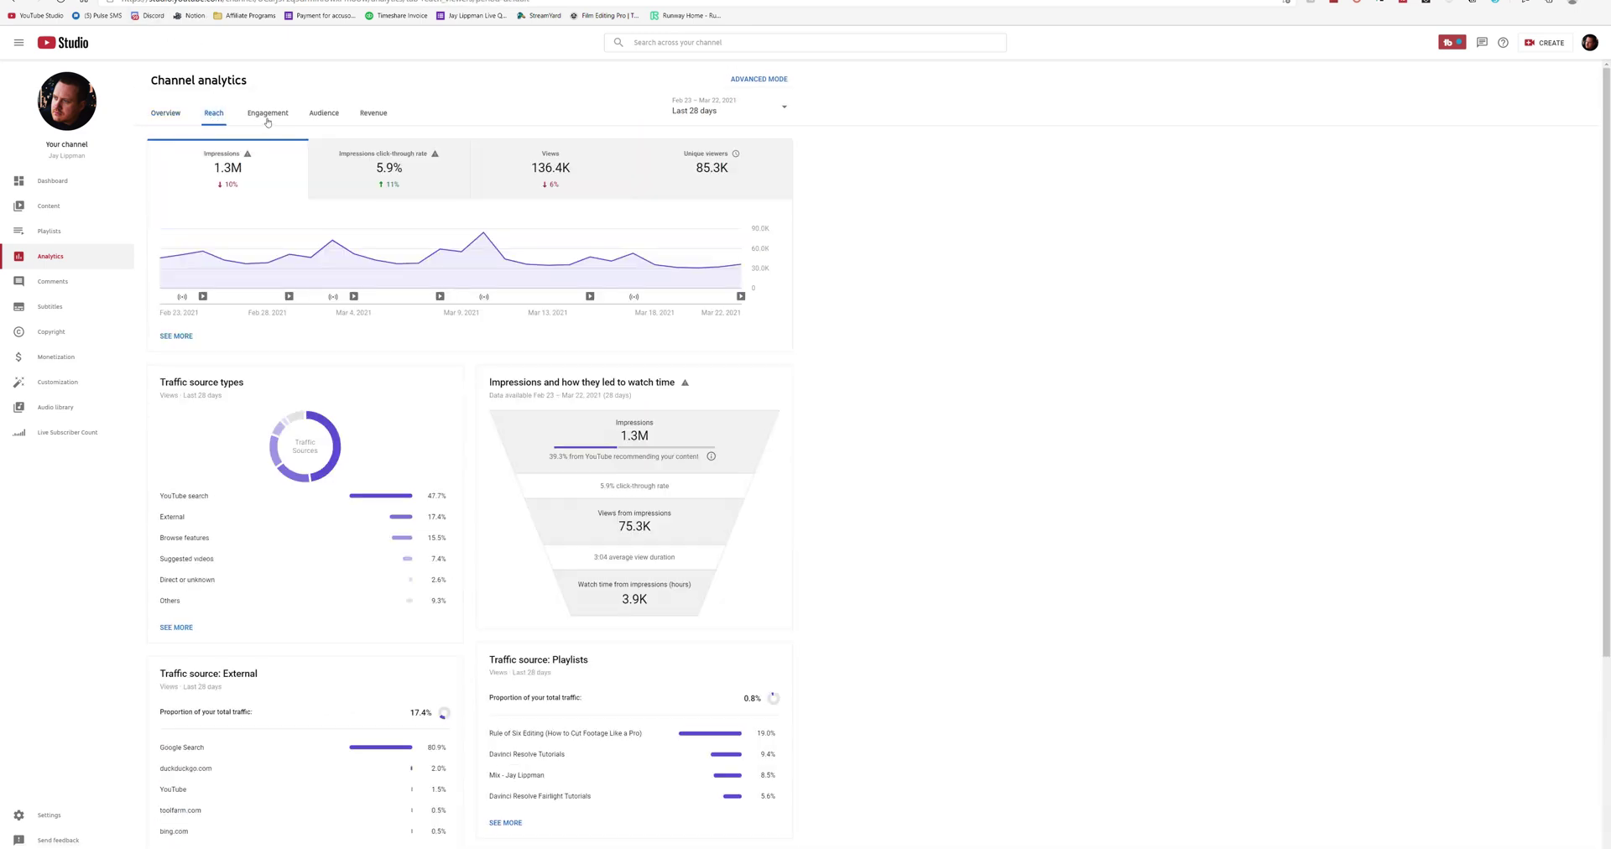
# View the channel's Audience analytics, then its Revenue analytics in YouTube Studio.
pyautogui.click(332, 114)
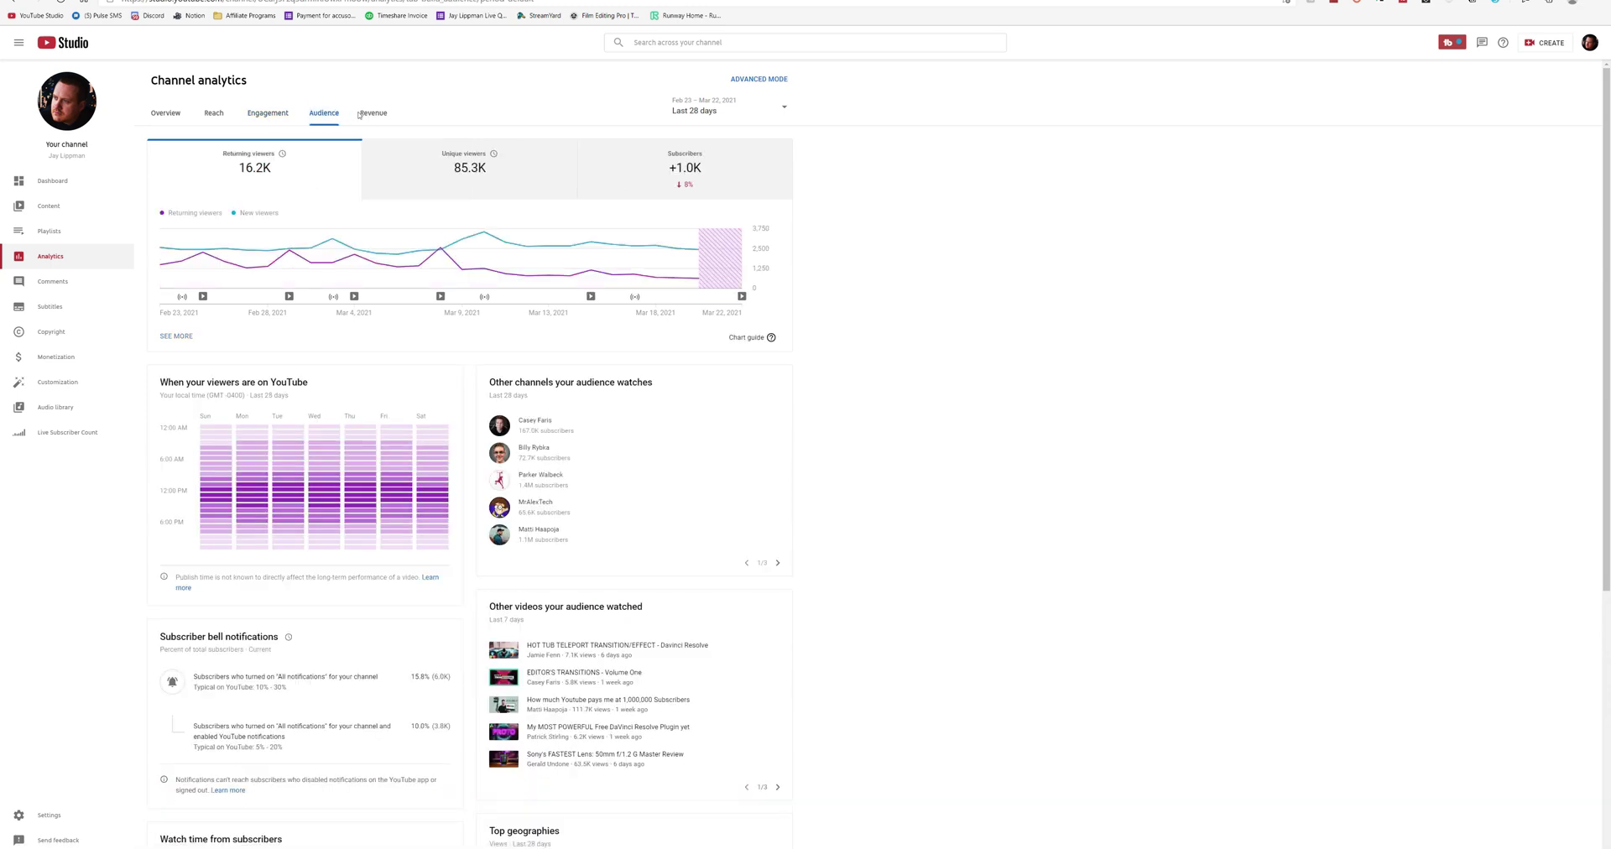
pyautogui.click(368, 116)
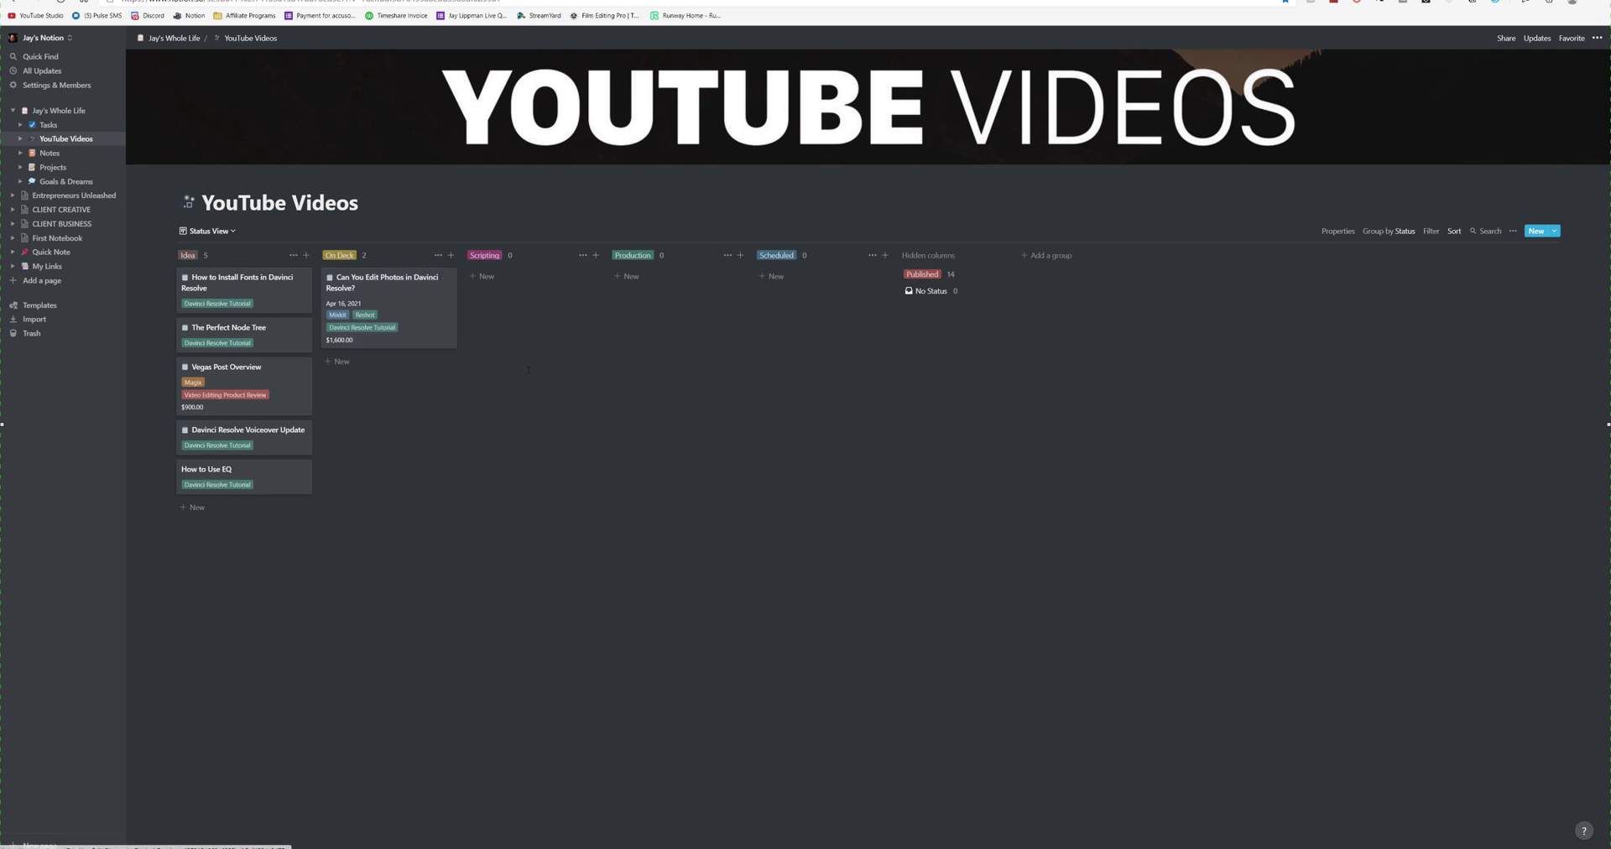
# Move the 'Can You Edit Photos in Davinci Resolve?' card from On Deck to Production.
pyautogui.moveTo(659, 299); pyautogui.dragTo(663, 307)
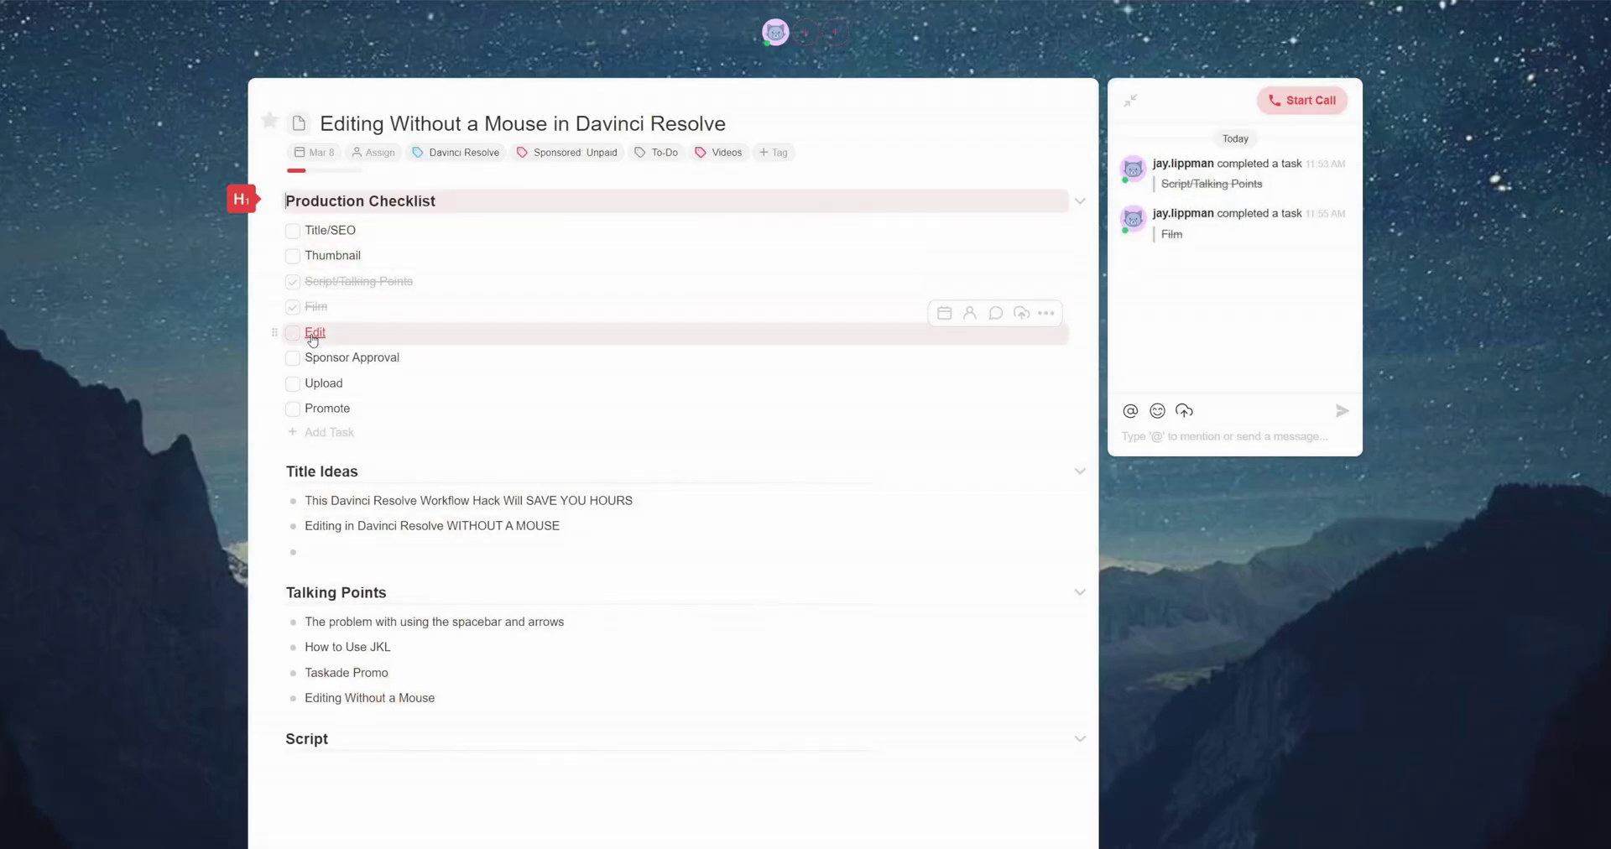
# Tick Recieved Footage in the Edit Without a Mouse project, then open the Video template.
pyautogui.click(315, 334)
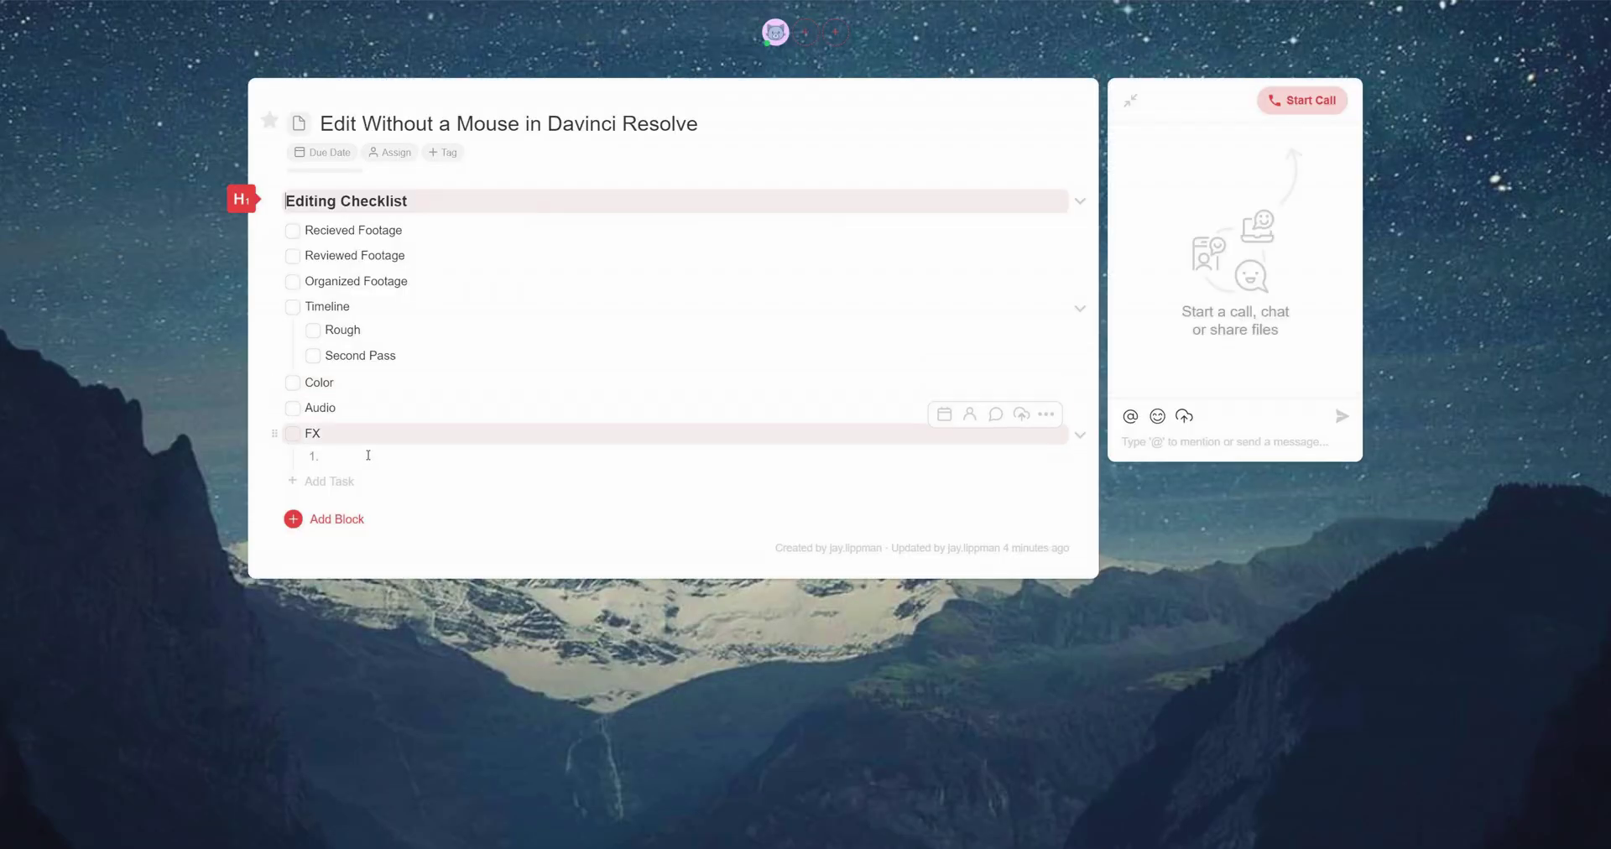
pyautogui.click(293, 239)
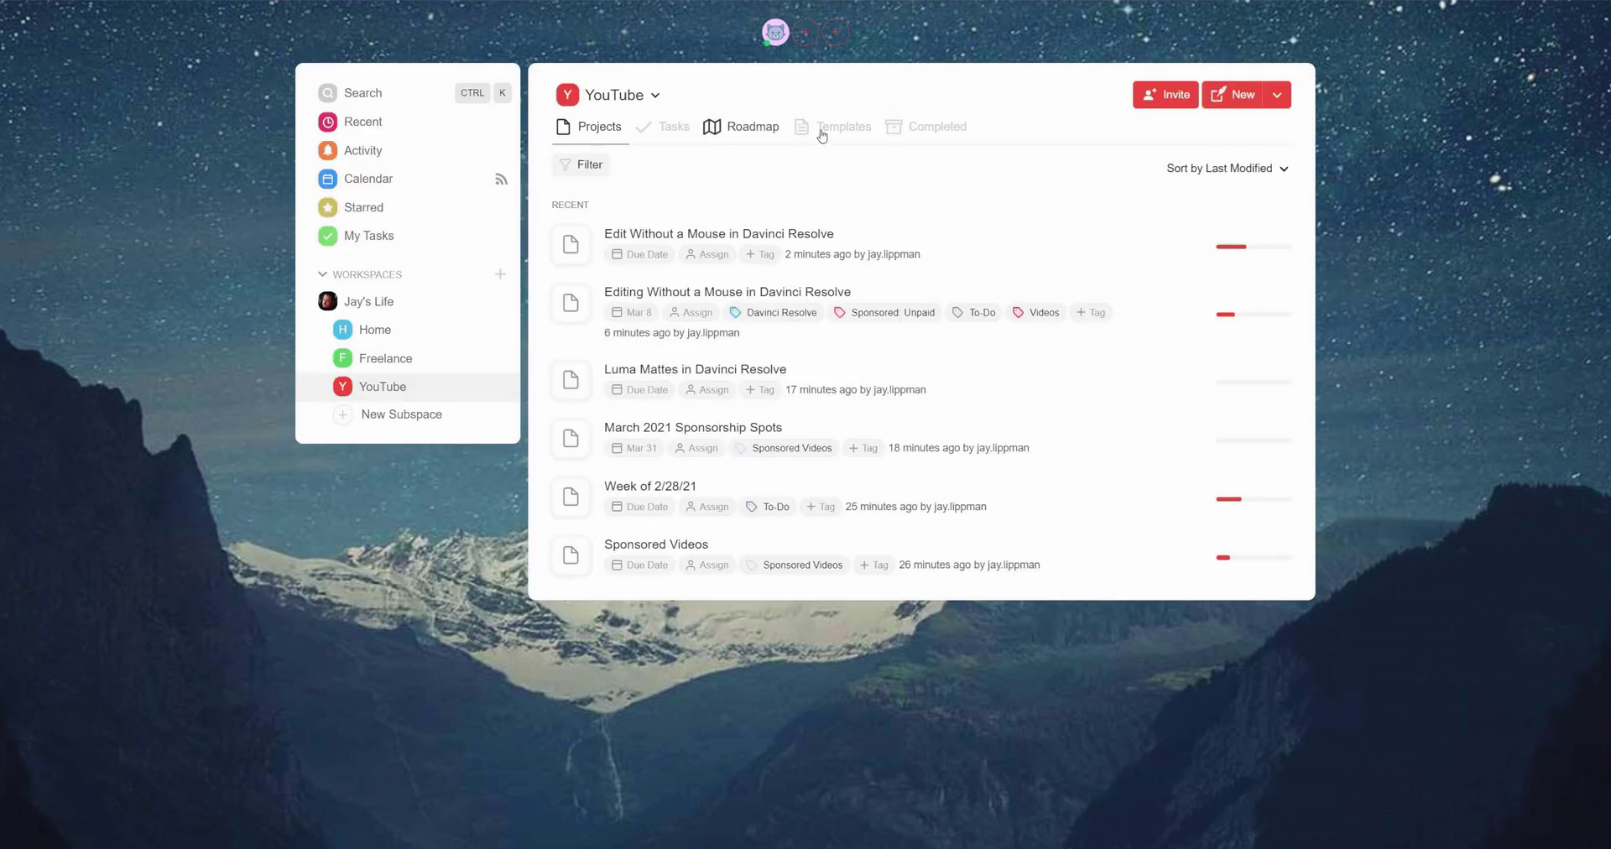
pyautogui.click(823, 130)
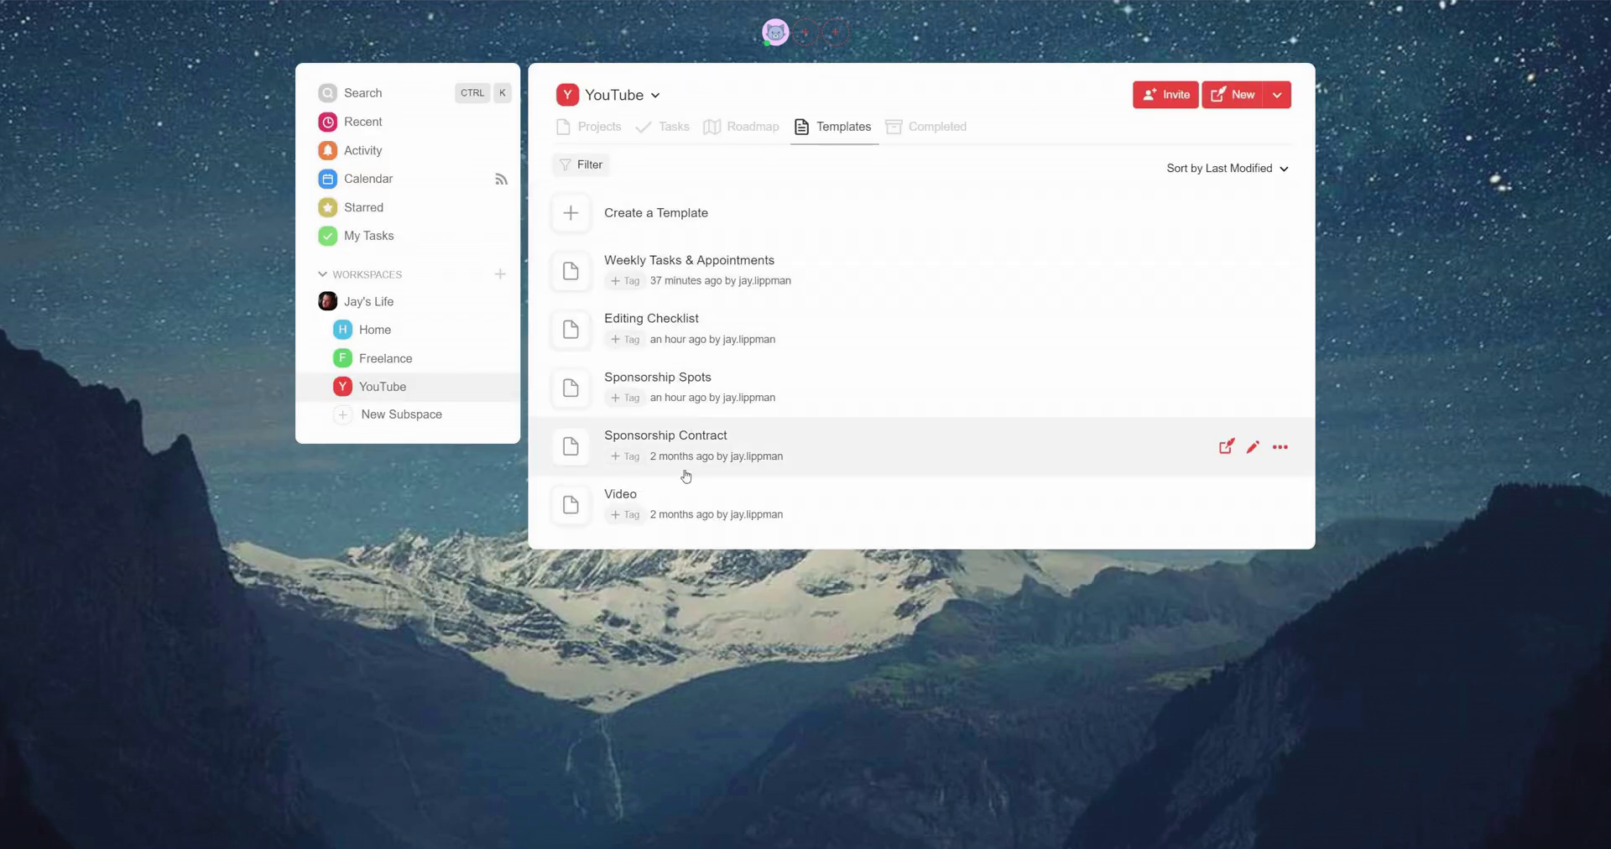
pyautogui.click(784, 499)
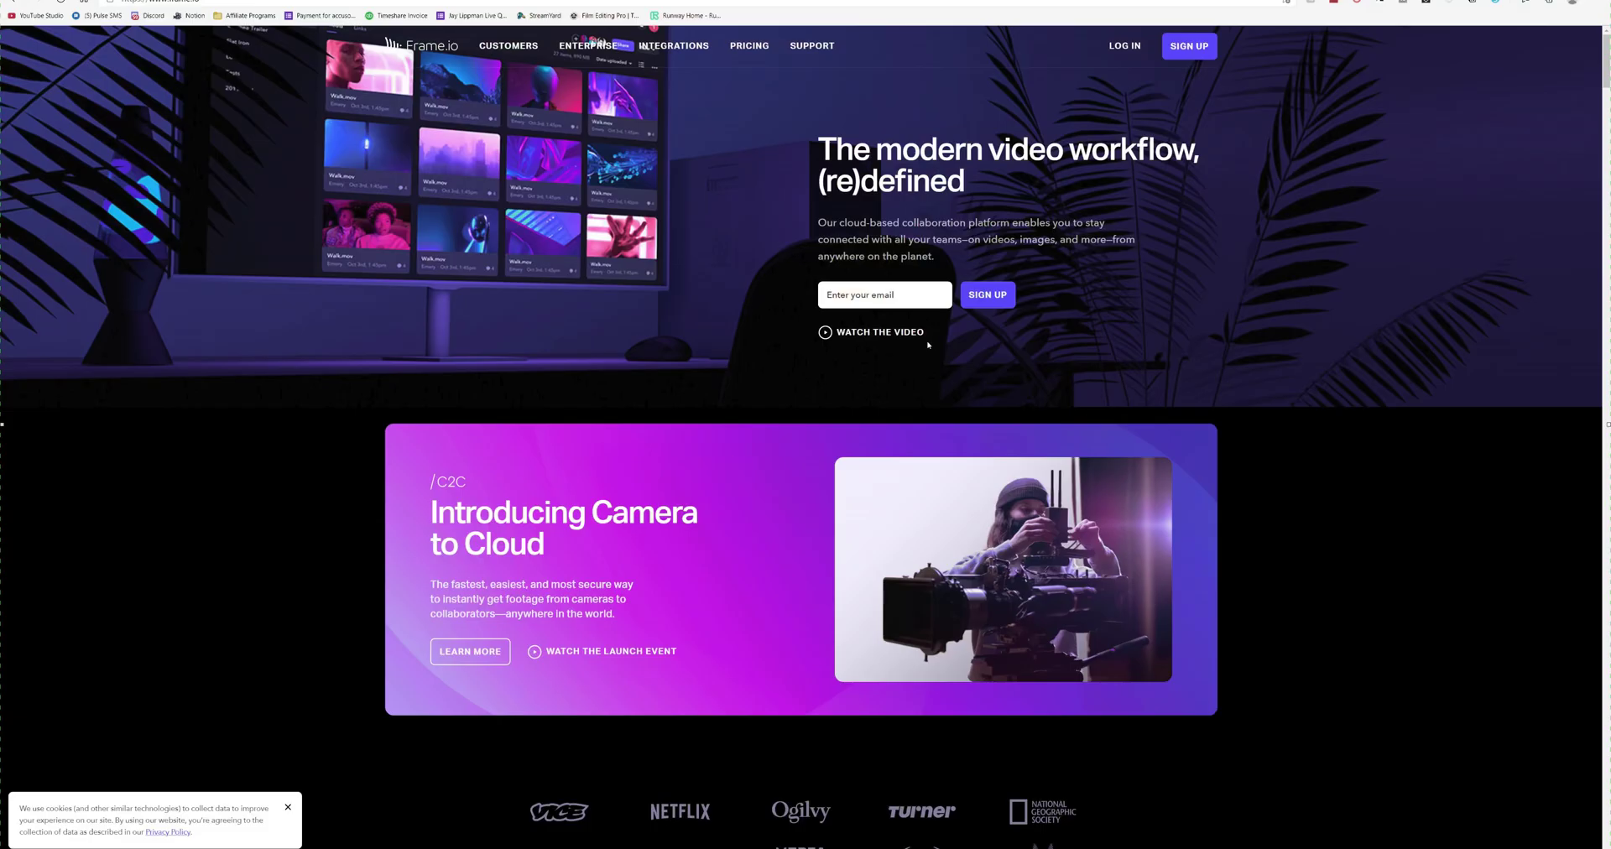
# Scroll the Frame.io homepage to the 'Clearer commenting for faster feedback' section.
pyautogui.scroll(-12, 928, 344)
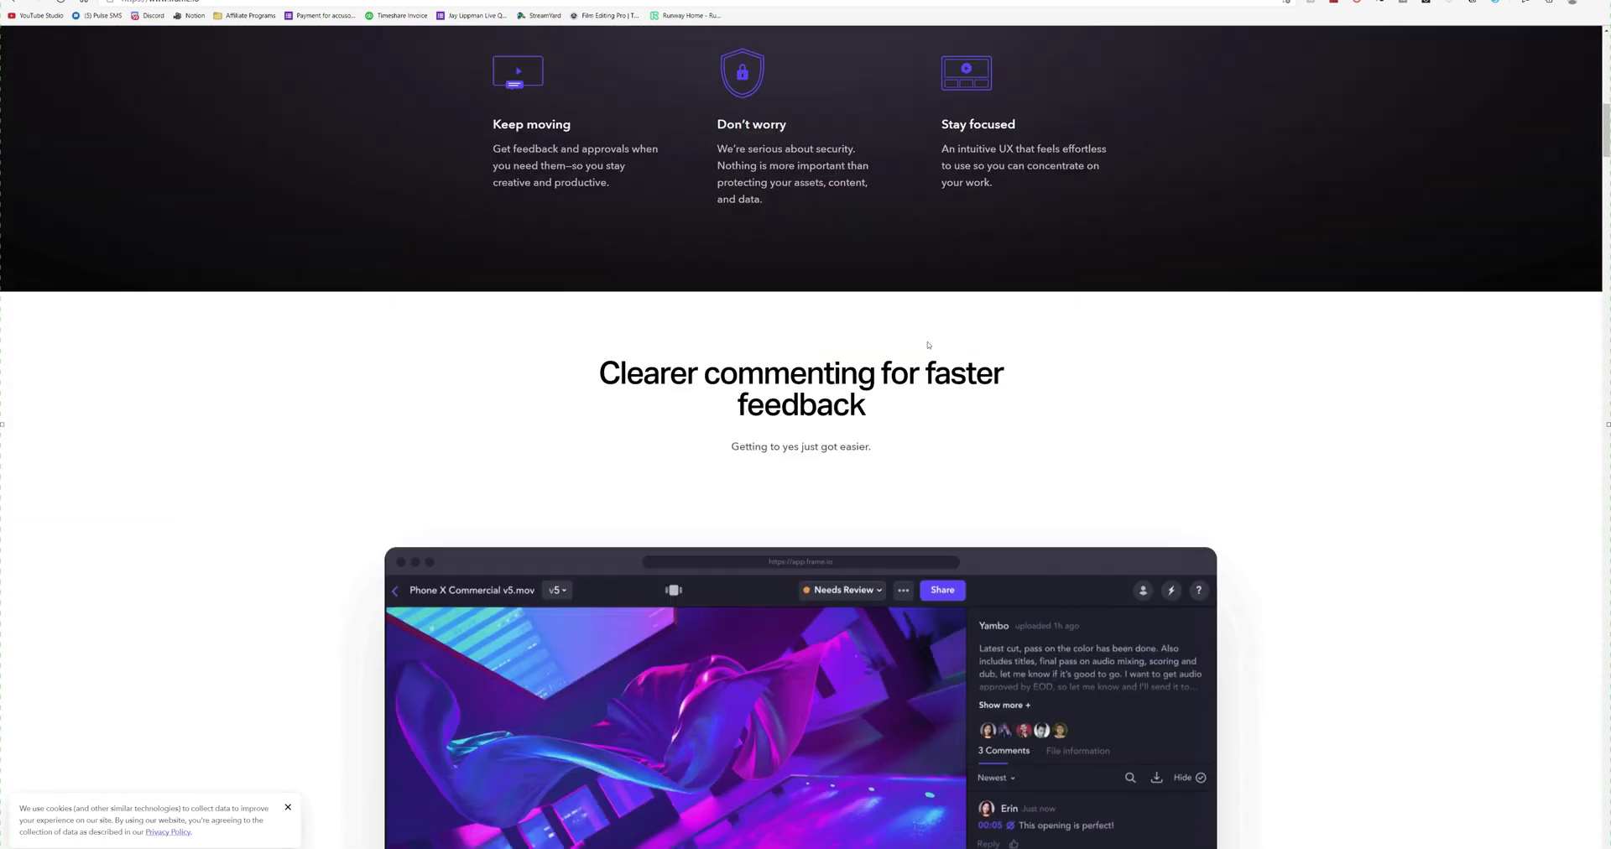
pyautogui.scroll(-5, 927, 344)
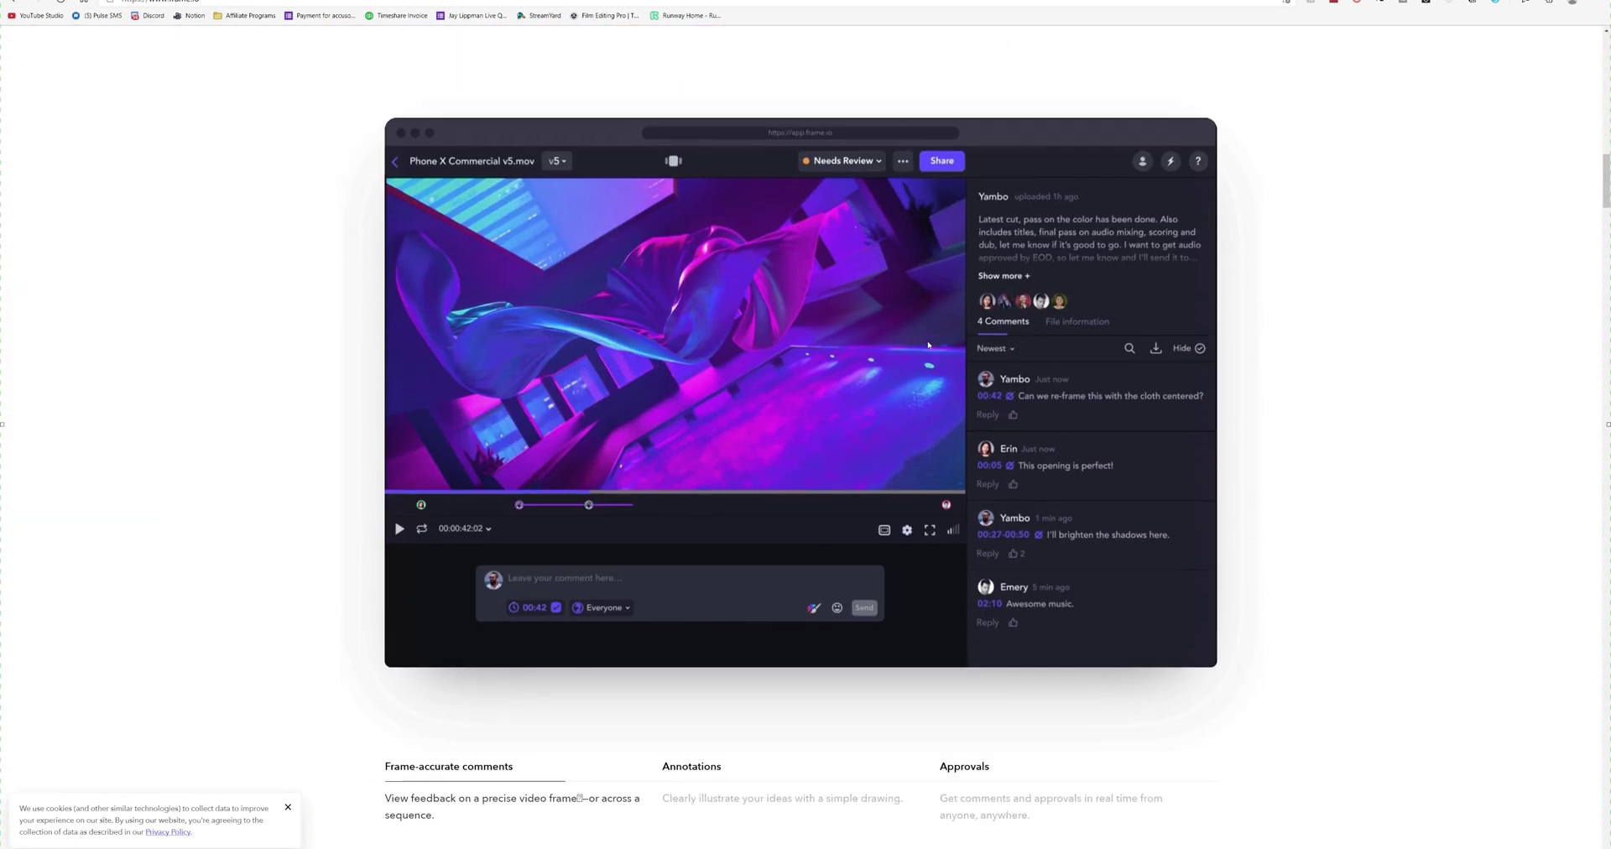
pyautogui.scroll(7, 928, 344)
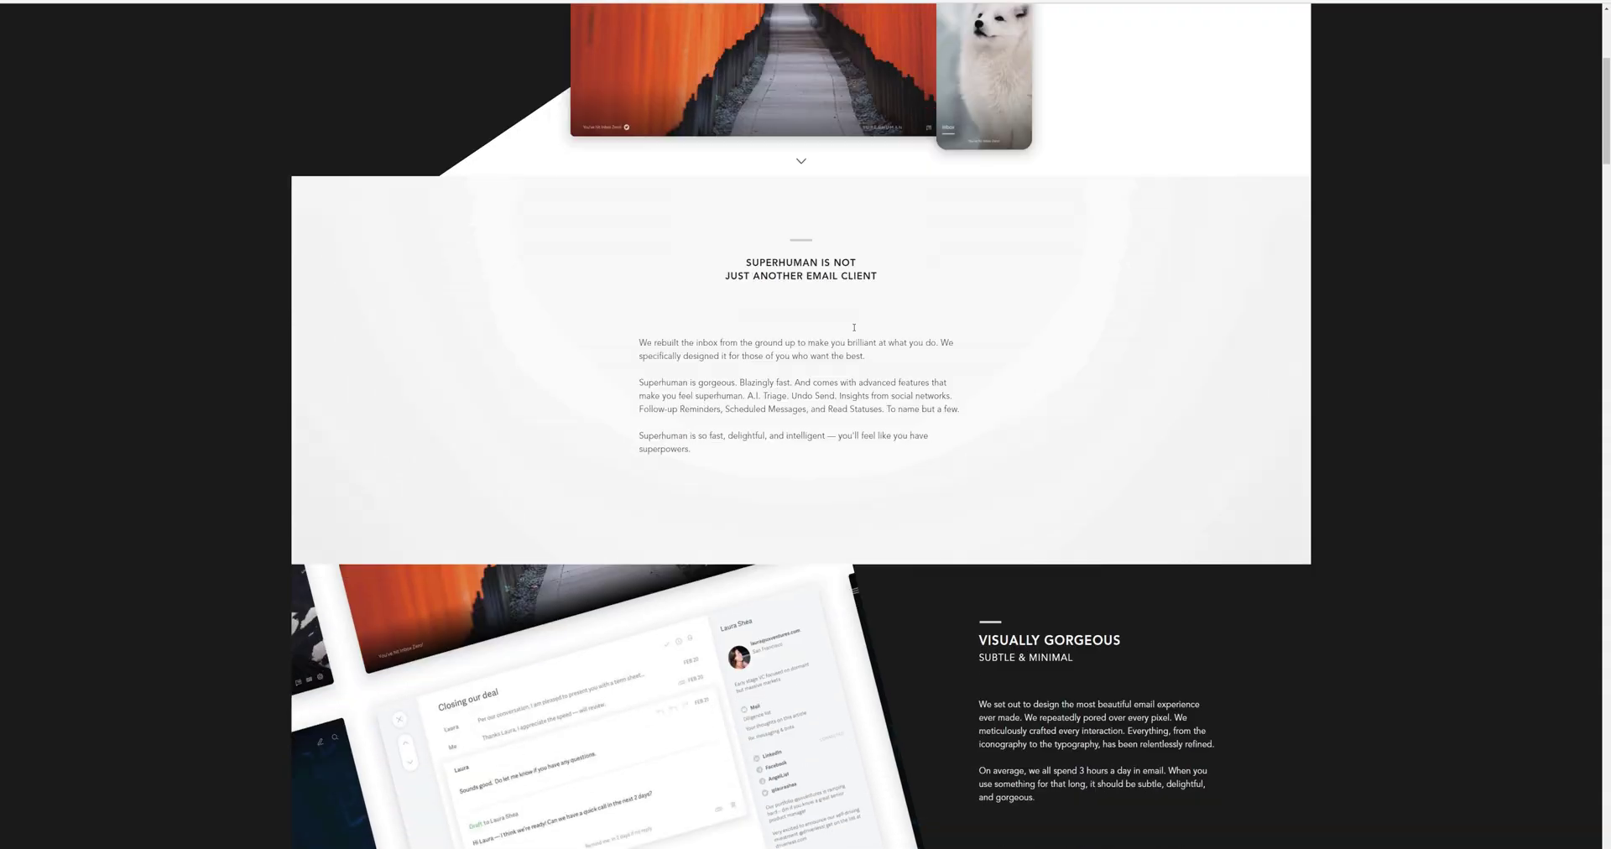
# Scroll the Superhuman site past Blazingly Fast and No Typos to Cut Through the Noise.
pyautogui.scroll(-10, 858, 333)
pyautogui.scroll(-8, 858, 332)
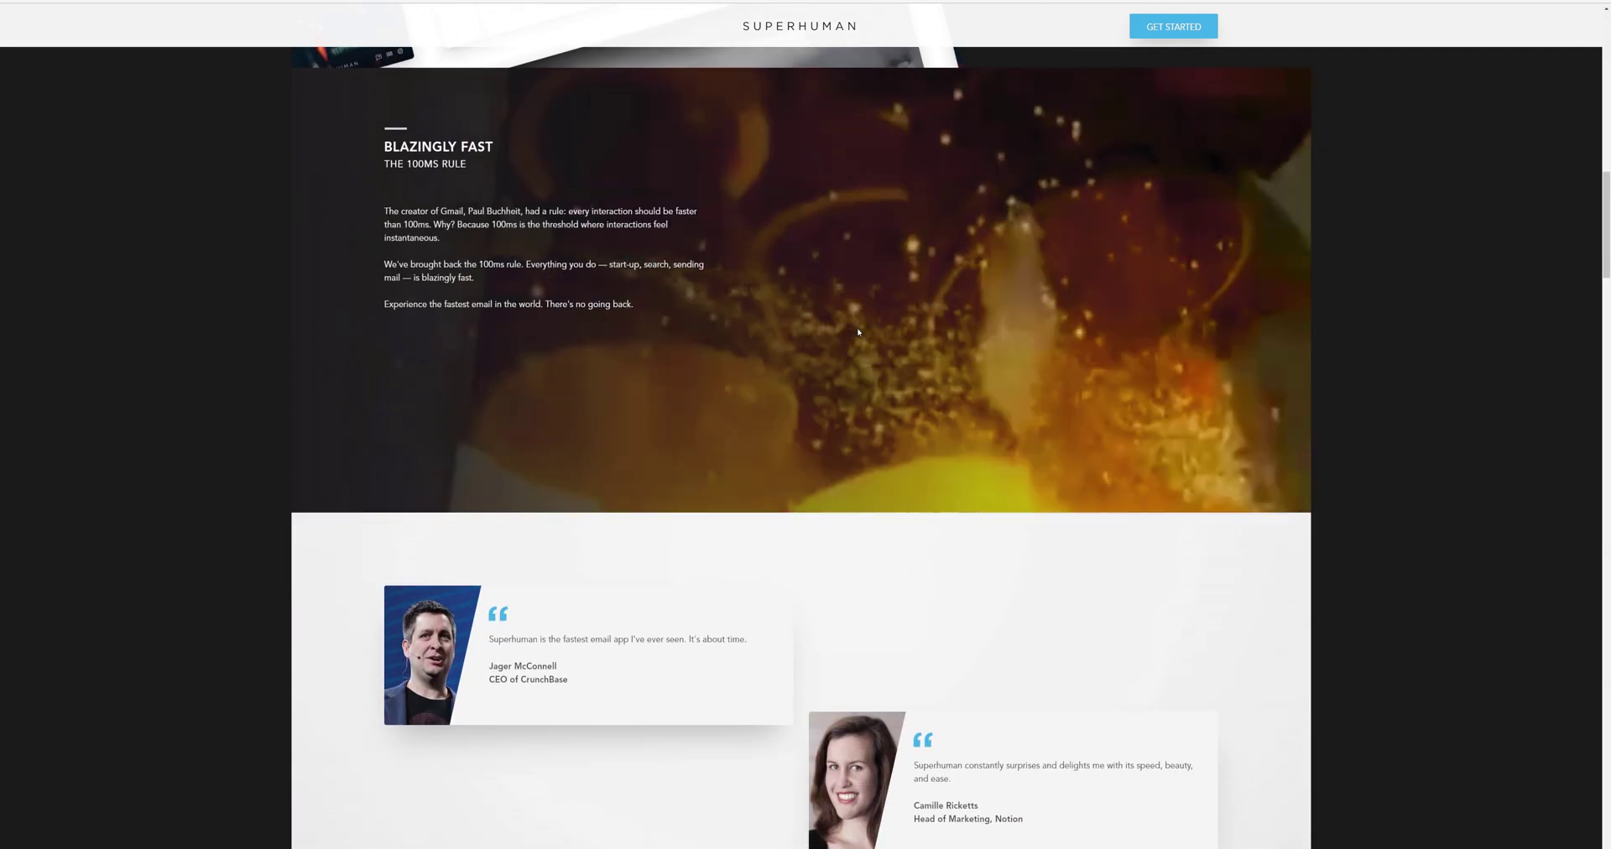
pyautogui.scroll(-13, 862, 333)
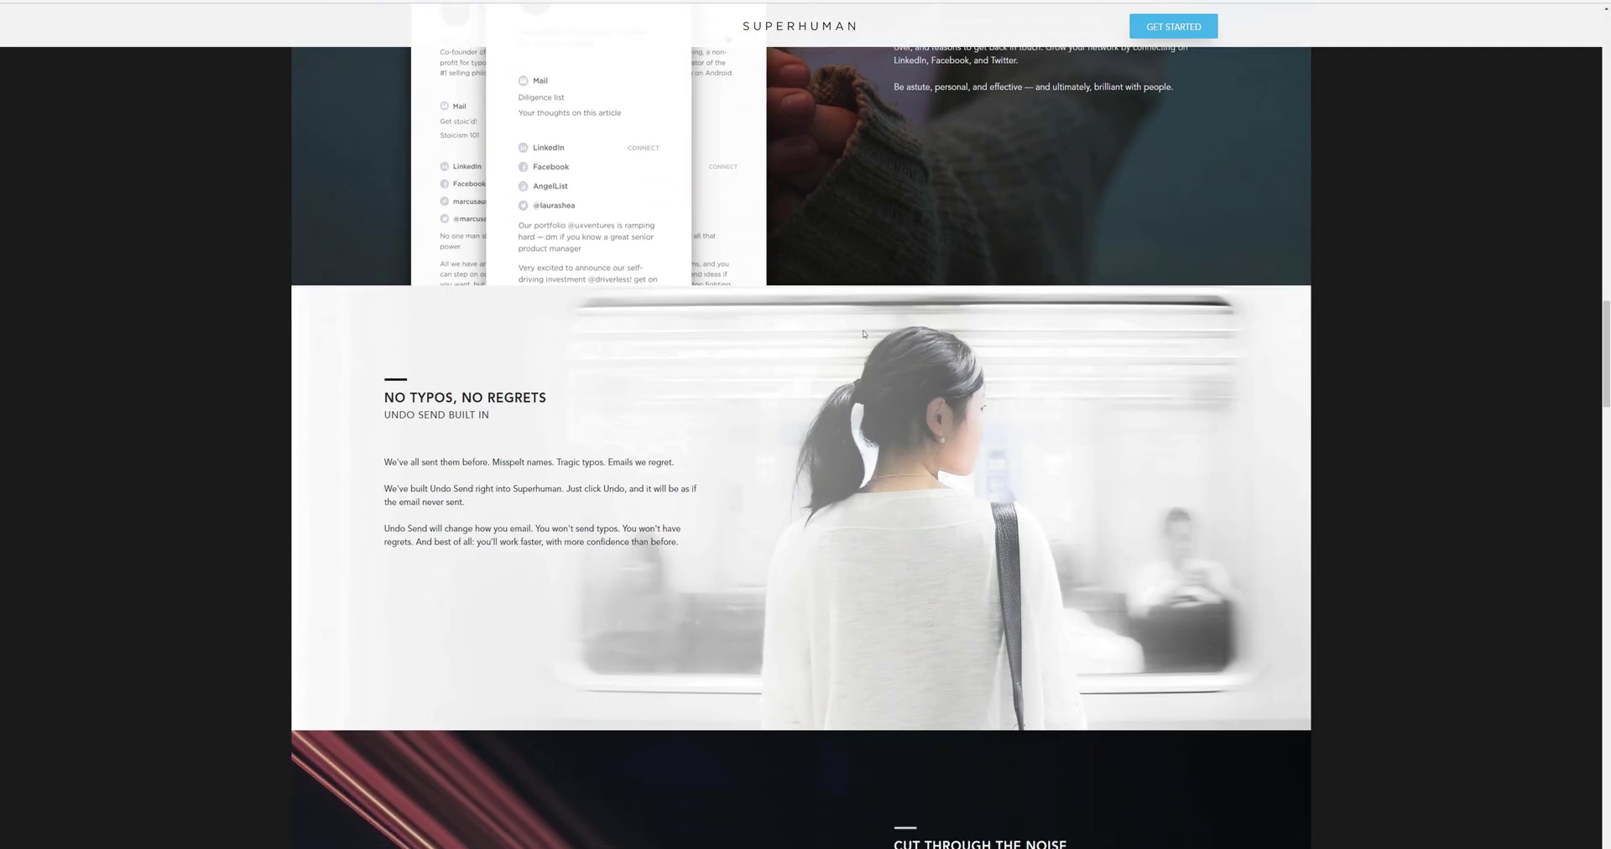